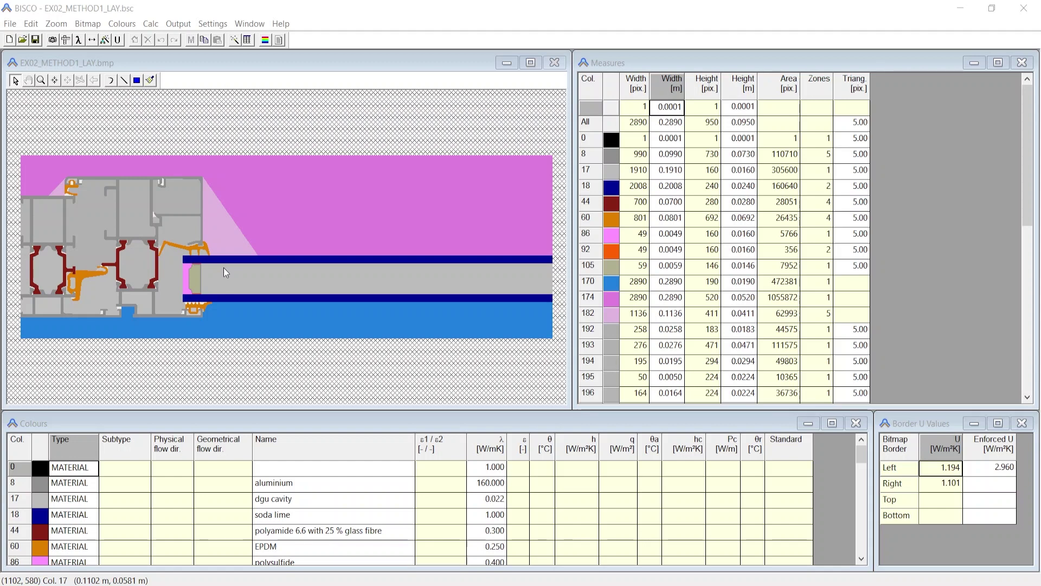
Recalculate the triangulation, run the thermal calculation and open its graphic output.
{"action": "left_click", "coordinate": [234, 44]}
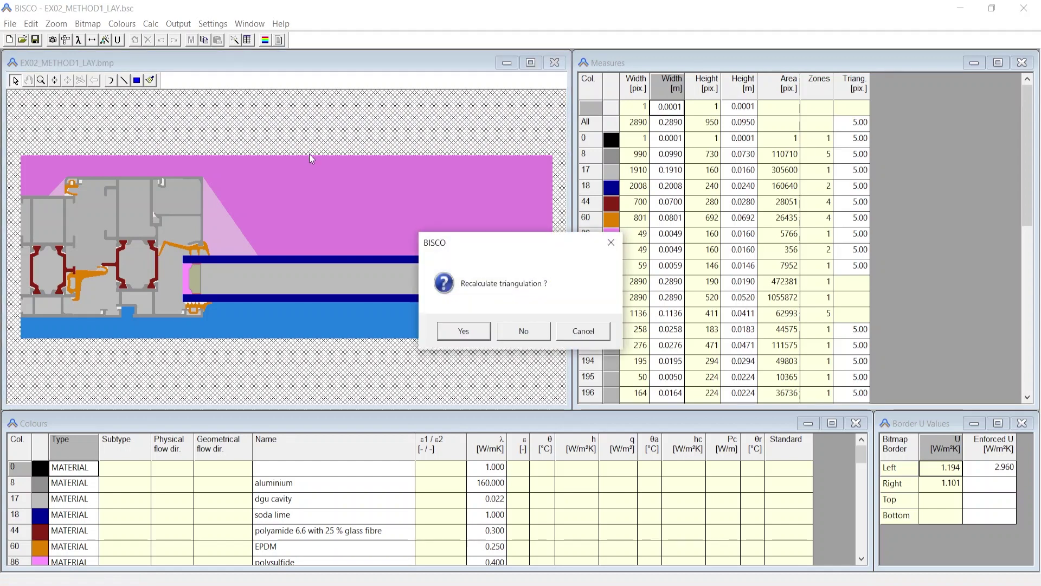
{"action": "left_click", "coordinate": [454, 331]}
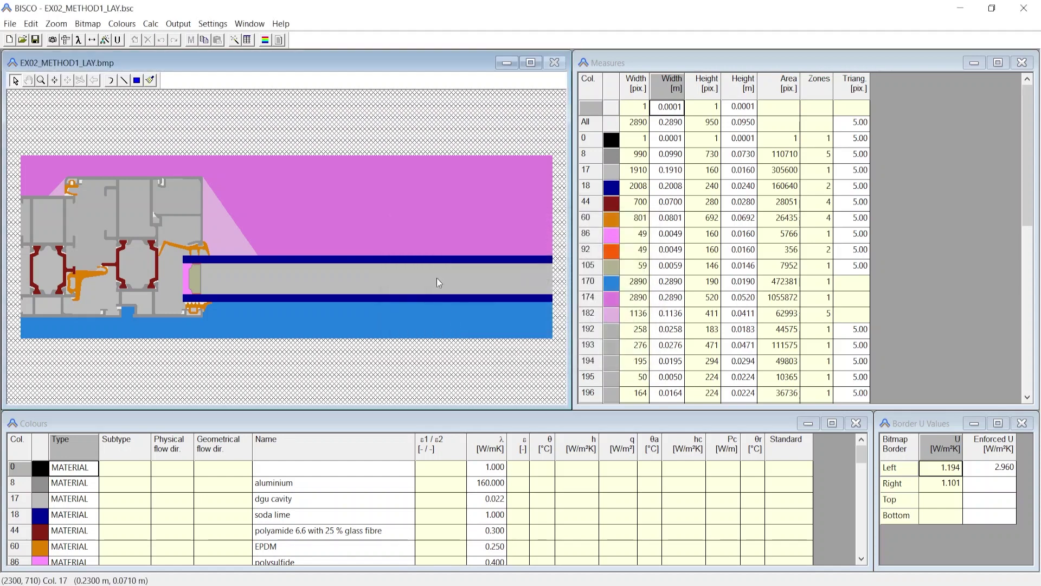
{"action": "left_click", "coordinate": [265, 40]}
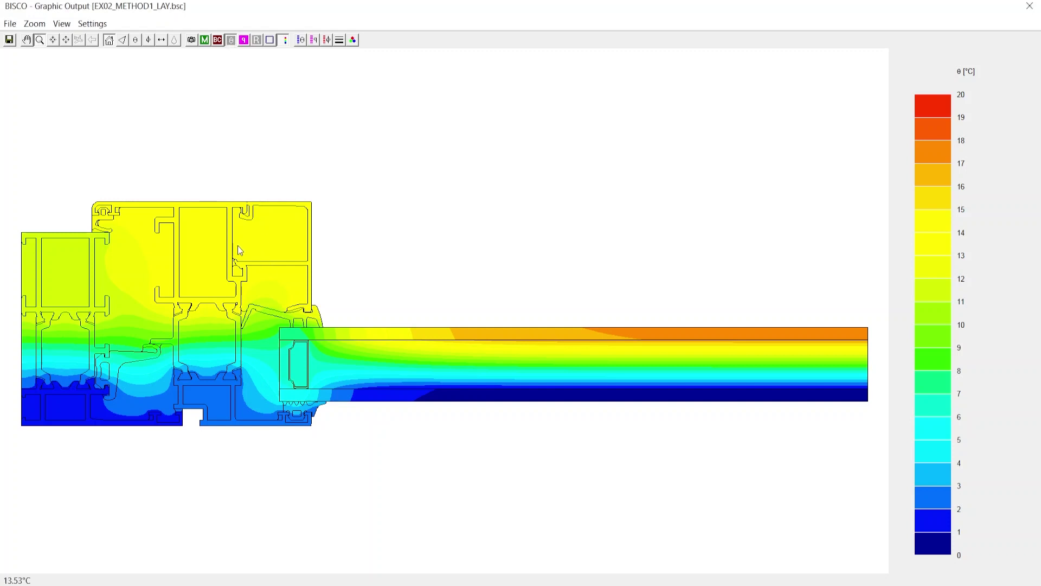
Display the triangulation mesh and label a node temperature in the frame cavity nearest the glazing, placing the label outside the frame.
{"action": "left_click", "coordinate": [123, 40]}
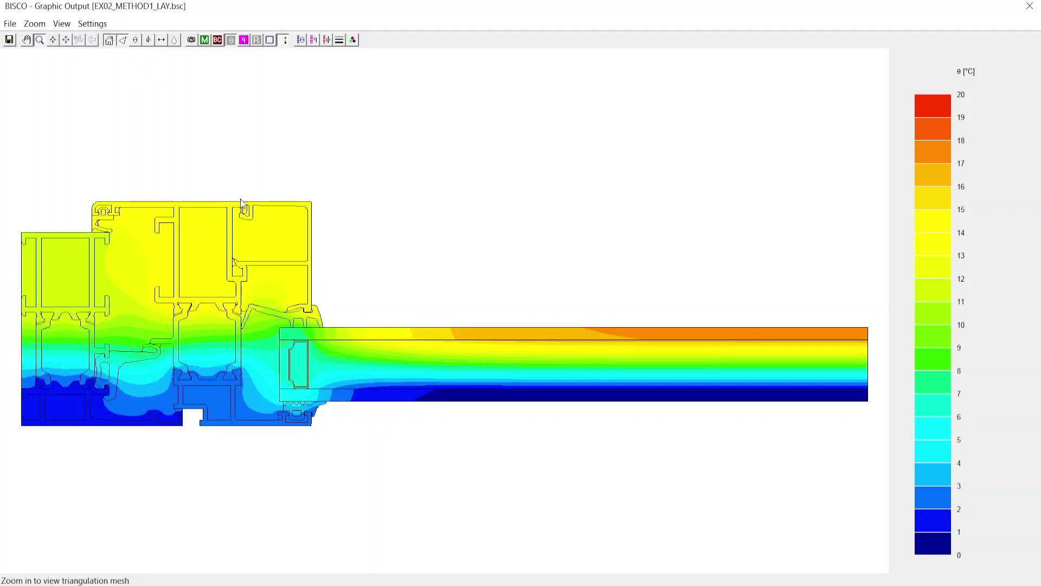
{"action": "left_click_drag", "start_coordinate": [246, 172], "coordinate": [365, 319]}
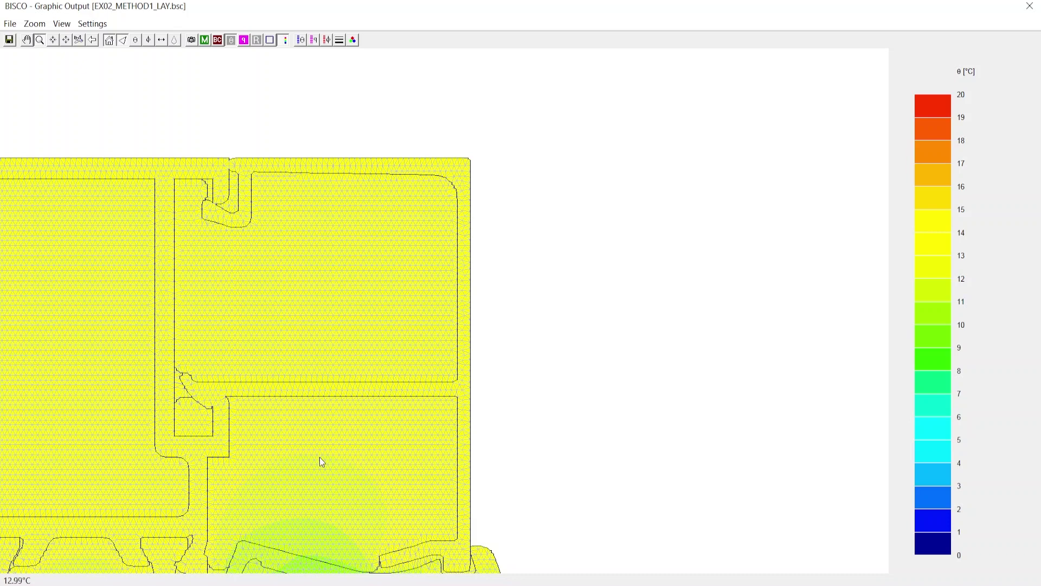
{"action": "right_click", "coordinate": [350, 480]}
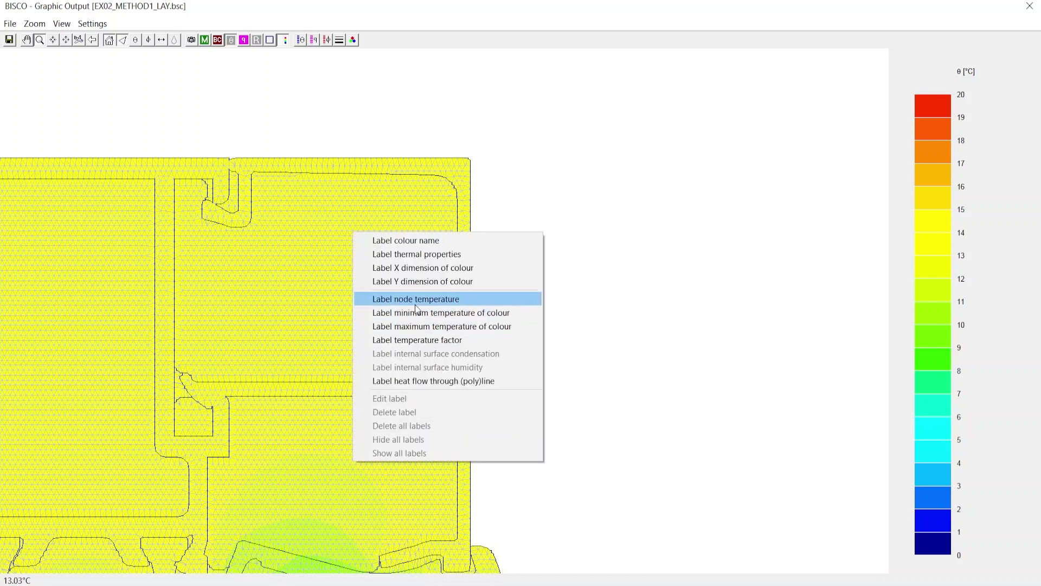
{"action": "left_click", "coordinate": [412, 304]}
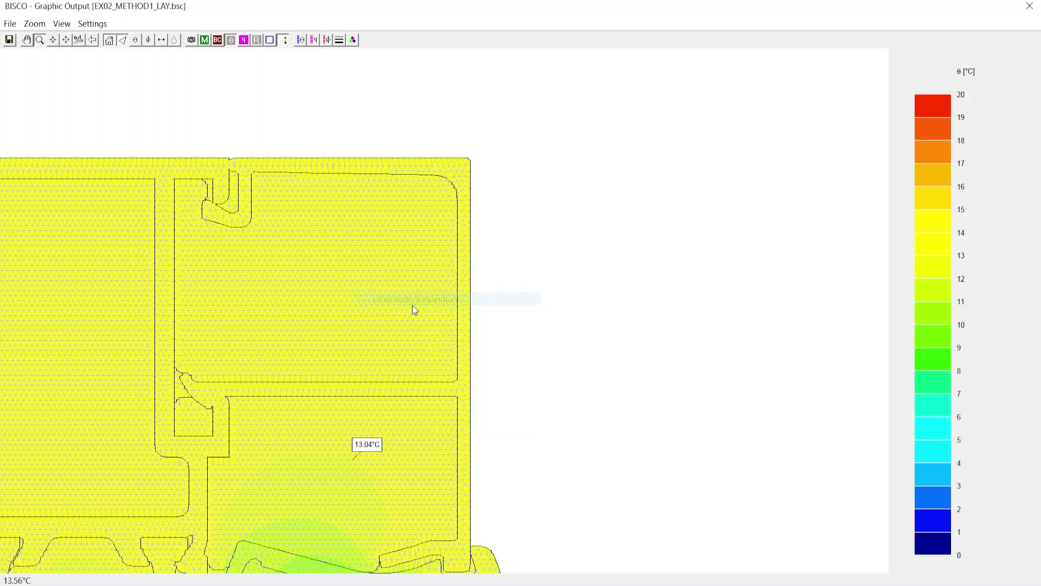
{"action": "left_click_drag", "start_coordinate": [365, 441], "coordinate": [571, 362]}
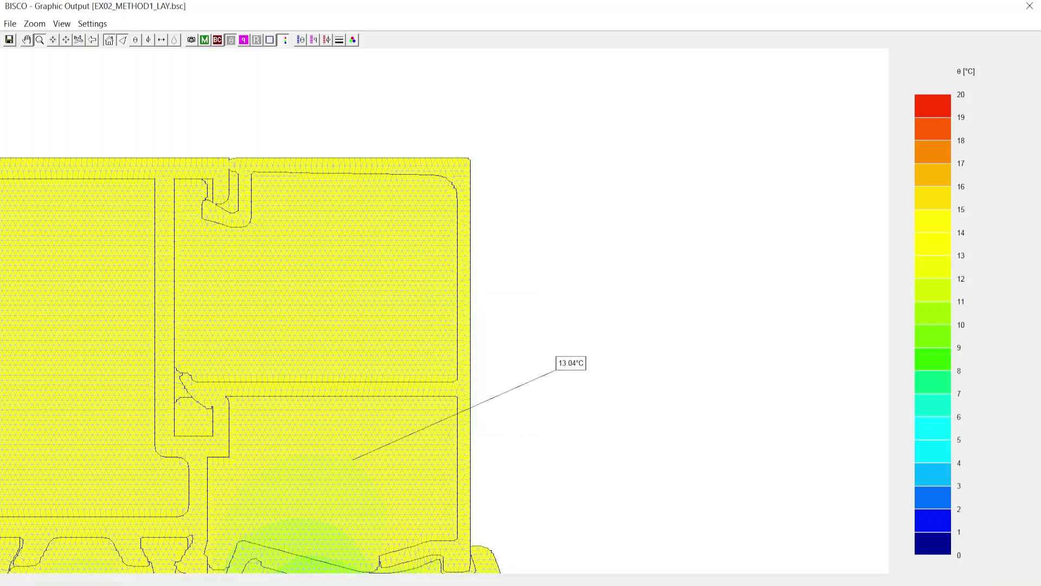
Show the full section and label the minimum and maximum temperatures of the dgu cavity.
{"action": "left_click", "coordinate": [79, 39]}
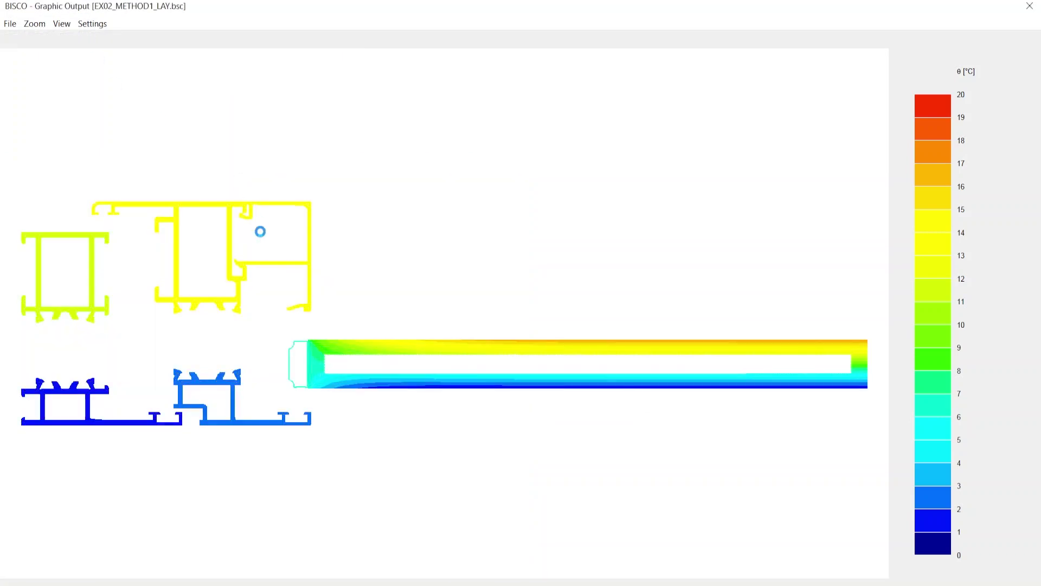
{"action": "right_click", "coordinate": [325, 352]}
{"action": "left_click", "coordinate": [390, 431]}
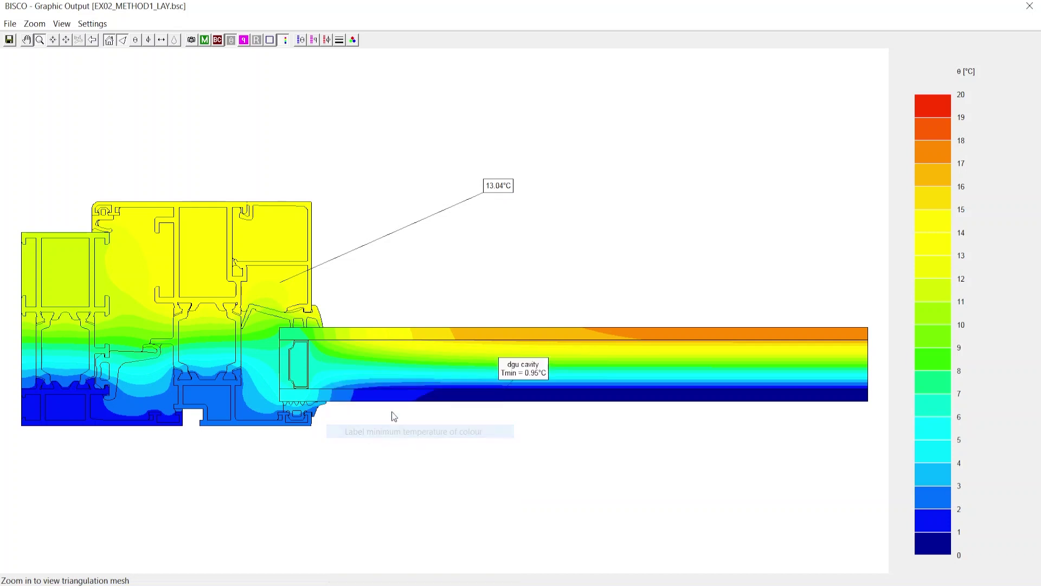
{"action": "right_click", "coordinate": [414, 358]}
{"action": "left_click", "coordinate": [504, 451]}
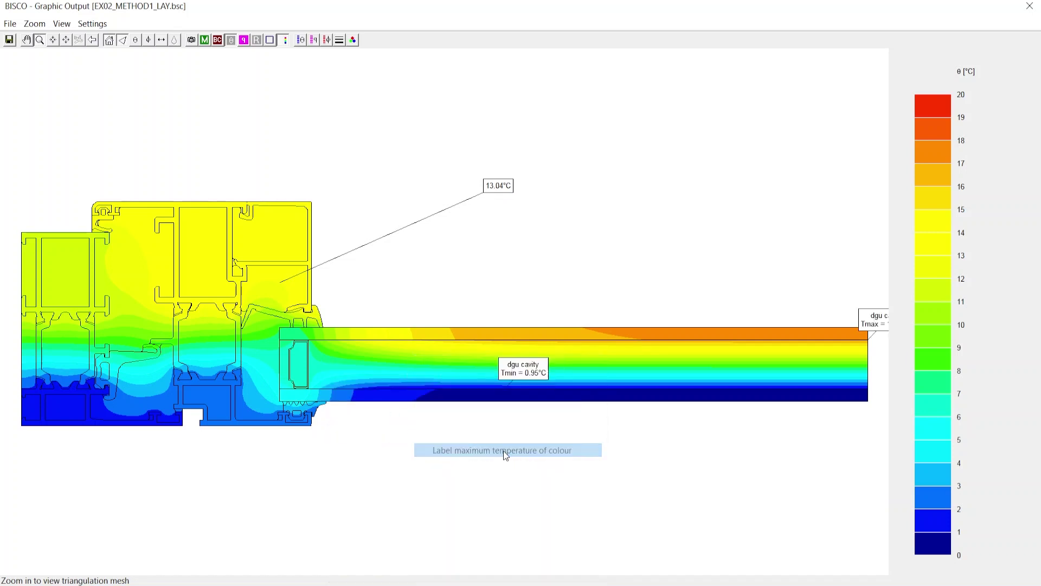
Label the temperature factor and the colour name of the interior glass pane.
{"action": "right_click", "coordinate": [332, 355]}
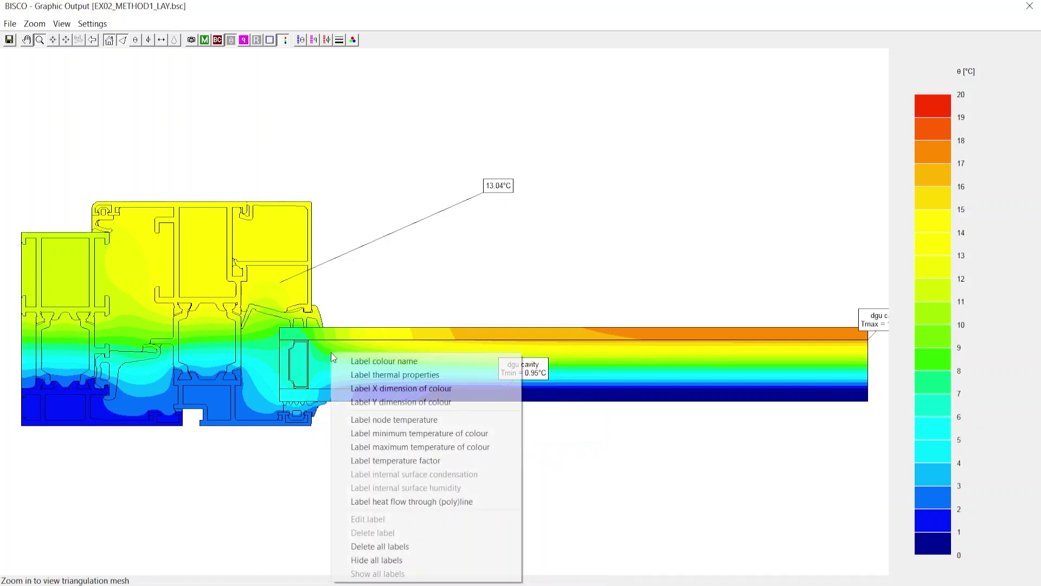
{"action": "left_click", "coordinate": [405, 460]}
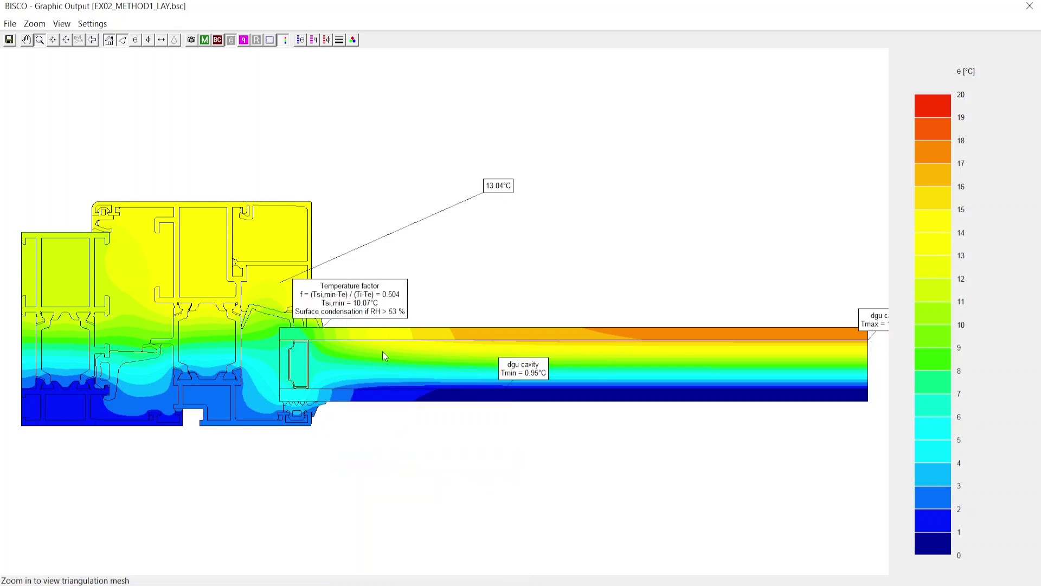
{"action": "right_click", "coordinate": [444, 335]}
{"action": "left_click", "coordinate": [496, 341]}
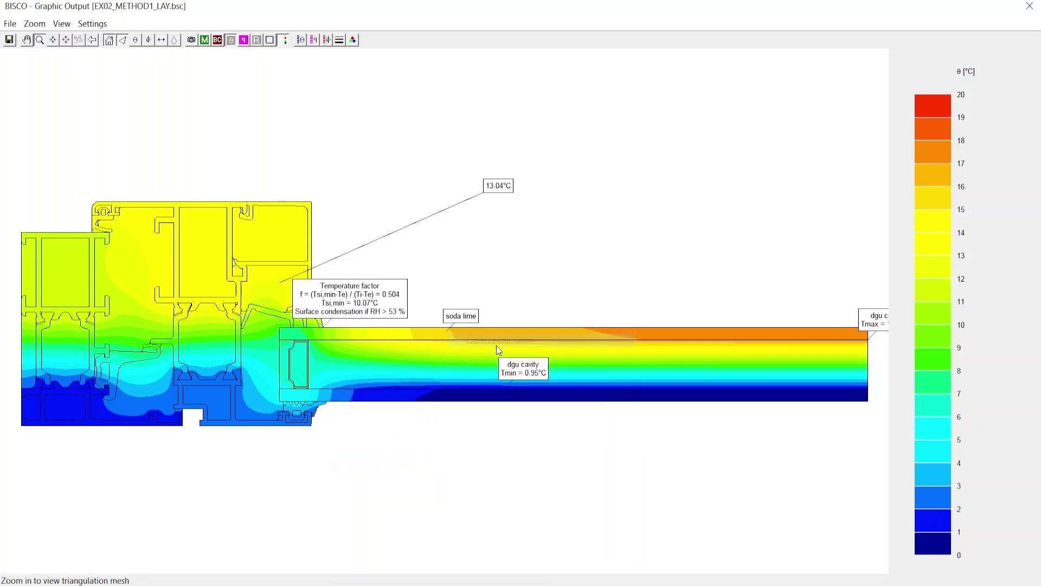
Label the thermal properties of the exterior aluminium profile and place the label below the frame.
{"action": "right_click", "coordinate": [277, 421]}
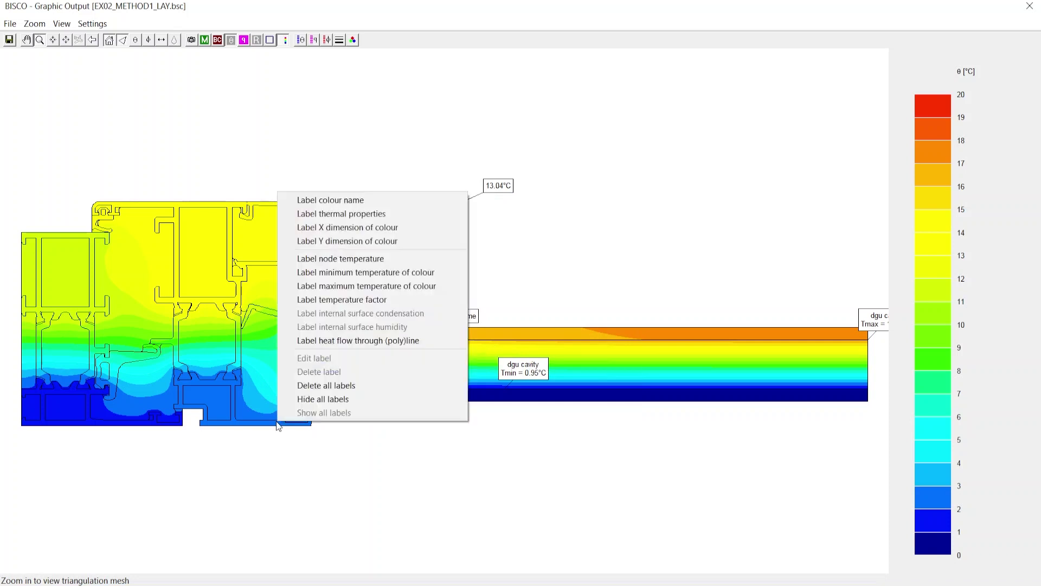
{"action": "left_click", "coordinate": [354, 217]}
{"action": "left_click_drag", "start_coordinate": [290, 401], "coordinate": [289, 462]}
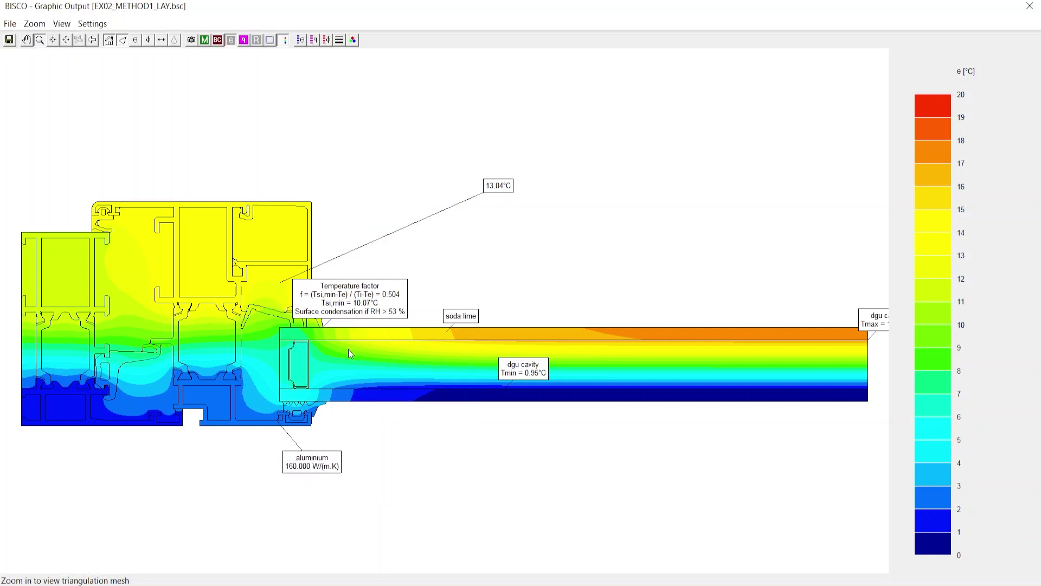
Label the X dimension of the dgu cavity and move this label and the minimum temperature label below the glazing.
{"action": "right_click", "coordinate": [332, 370]}
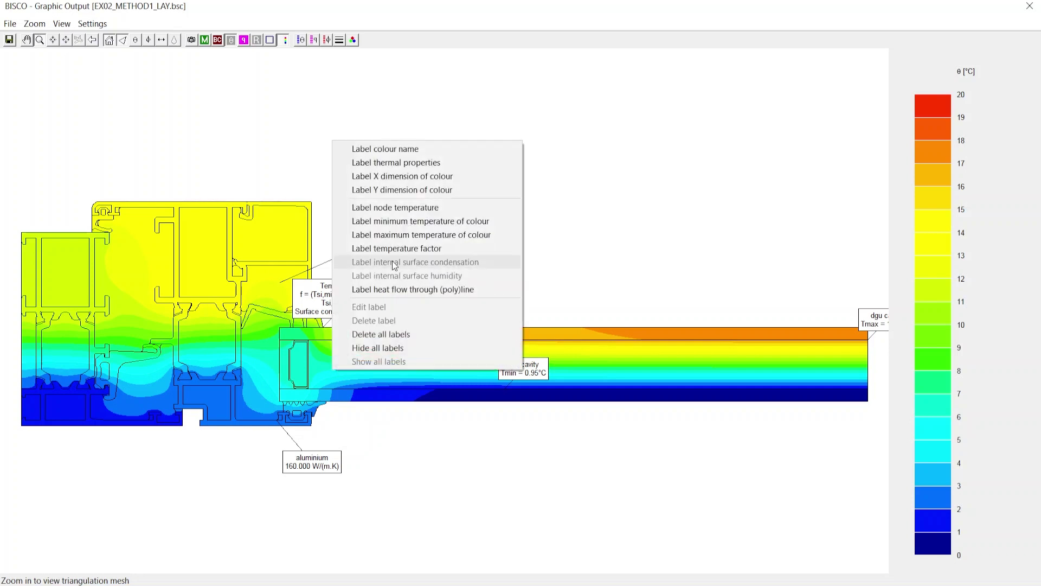
{"action": "left_click", "coordinate": [411, 176]}
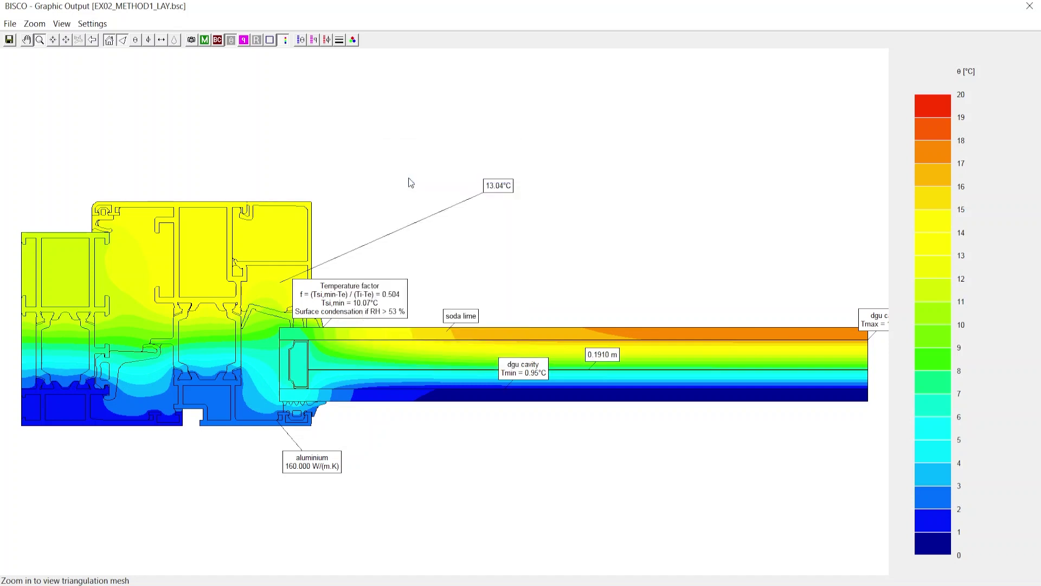
{"action": "left_click_drag", "start_coordinate": [516, 368], "coordinate": [524, 423]}
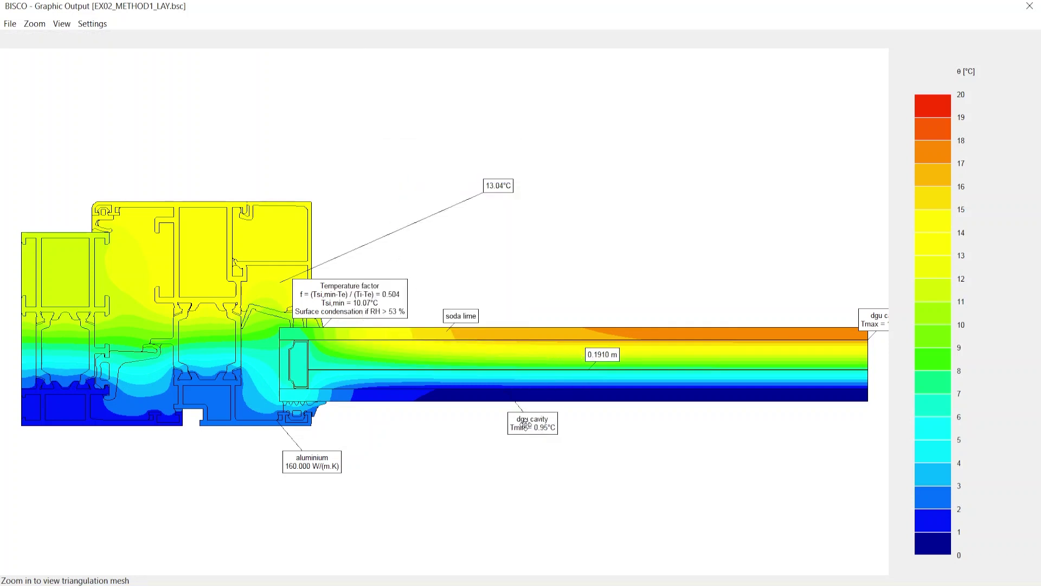
{"action": "left_click_drag", "start_coordinate": [605, 356], "coordinate": [628, 414]}
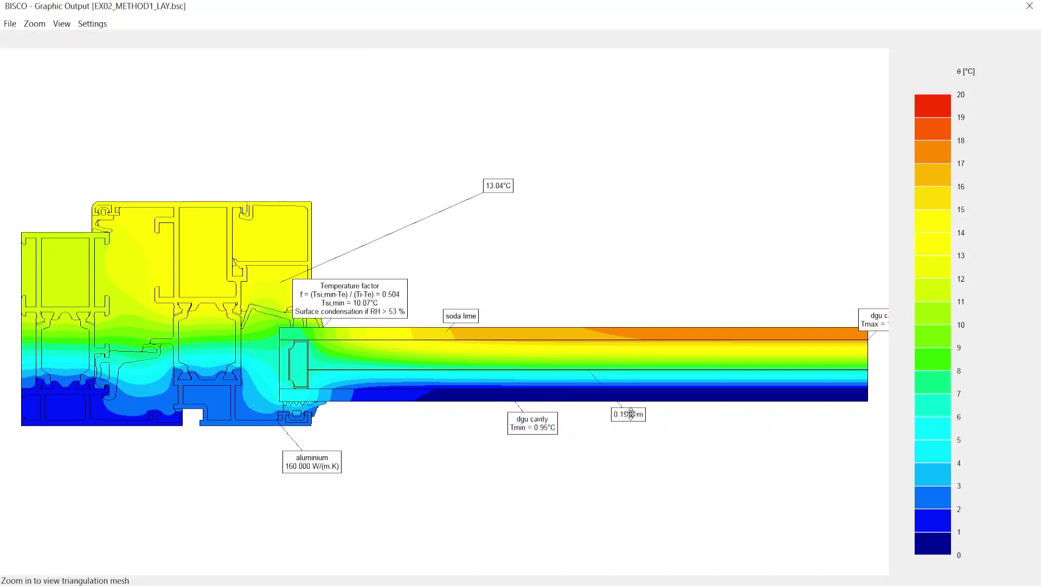
Delete all labels from the temperature plot and hide the triangulation mesh.
{"action": "right_click", "coordinate": [541, 432]}
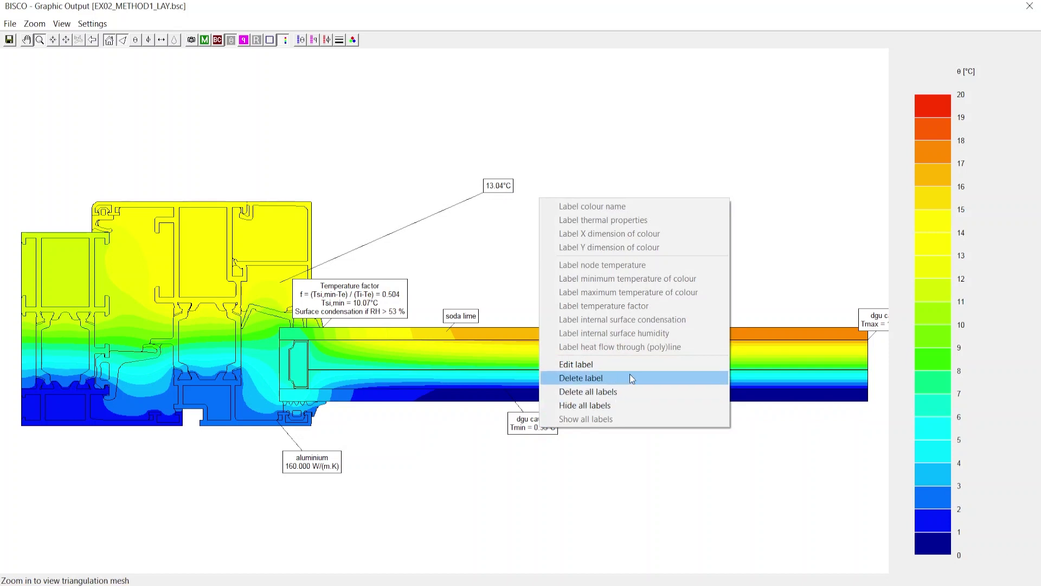
{"action": "left_click", "coordinate": [632, 392]}
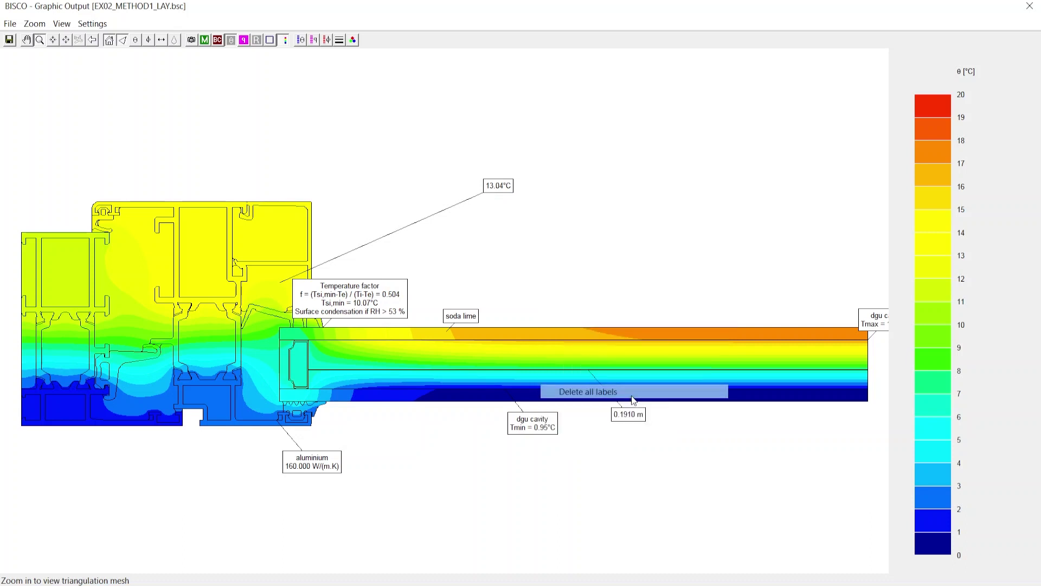
{"action": "left_click", "coordinate": [513, 337]}
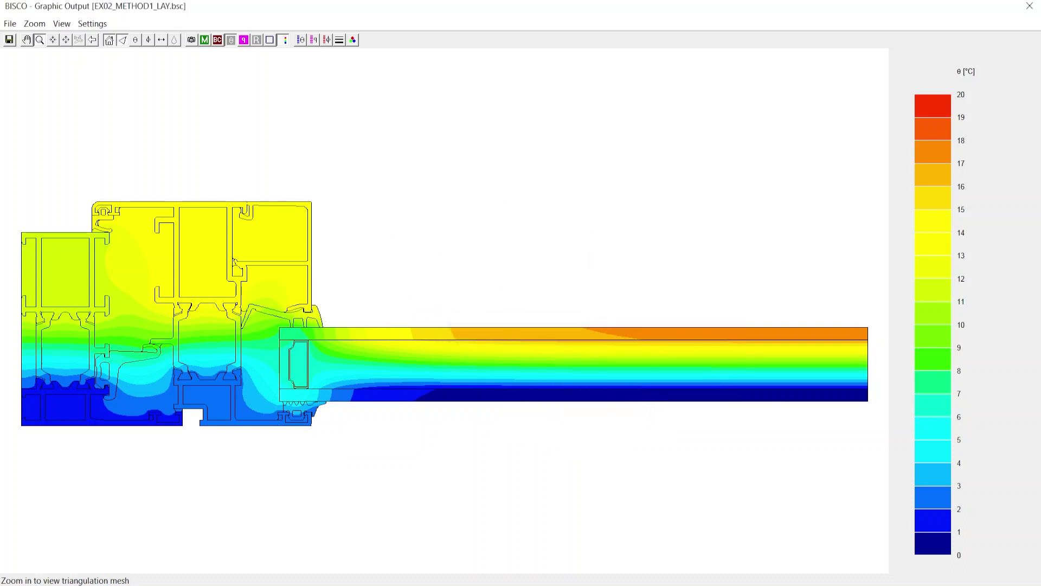
{"action": "left_click", "coordinate": [121, 42]}
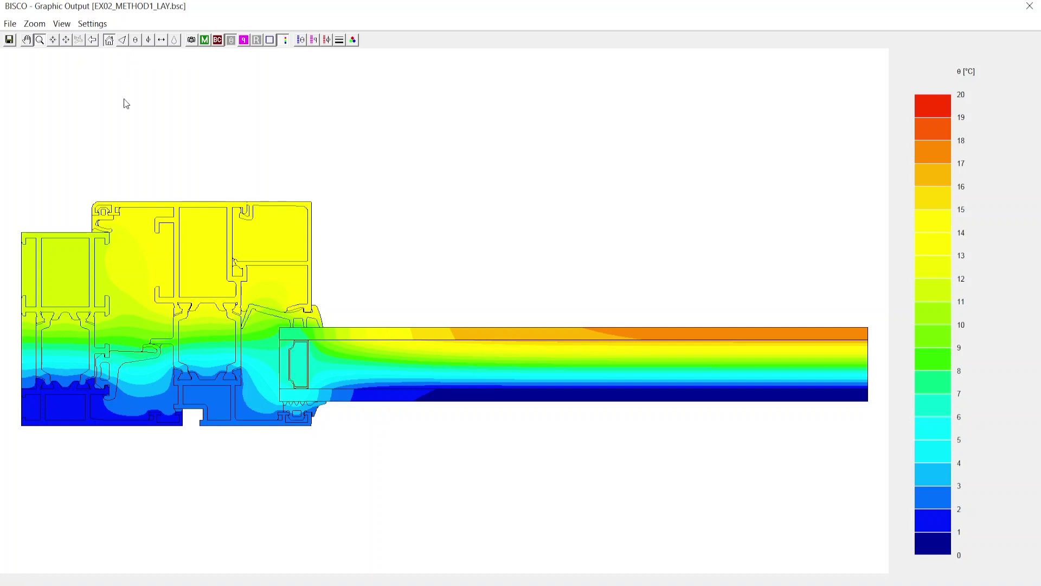
Display the isotherms and apply a temperature range that uses the boundary condition temperatures.
{"action": "left_click", "coordinate": [136, 43]}
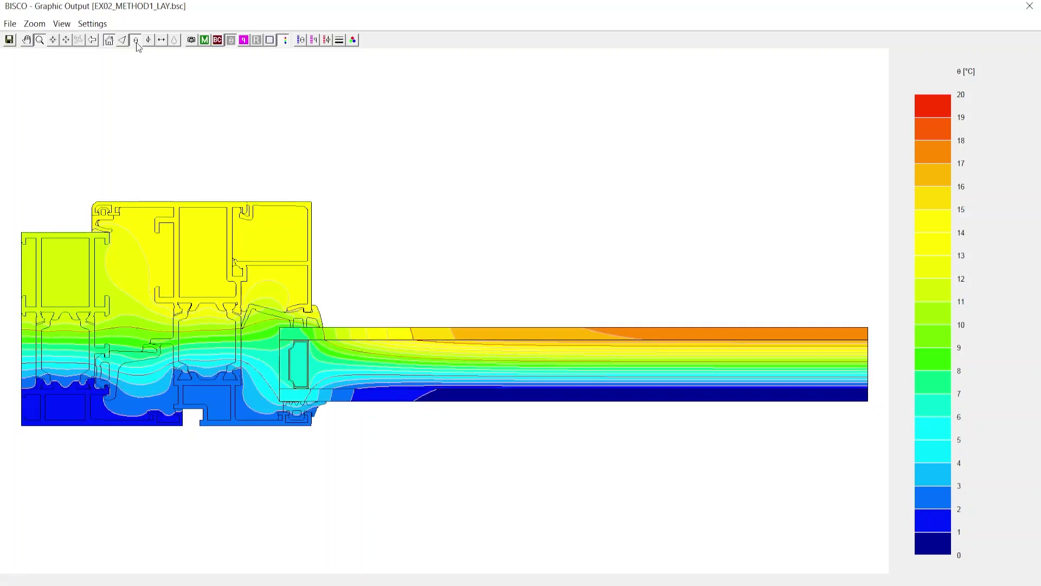
{"action": "left_click", "coordinate": [301, 42]}
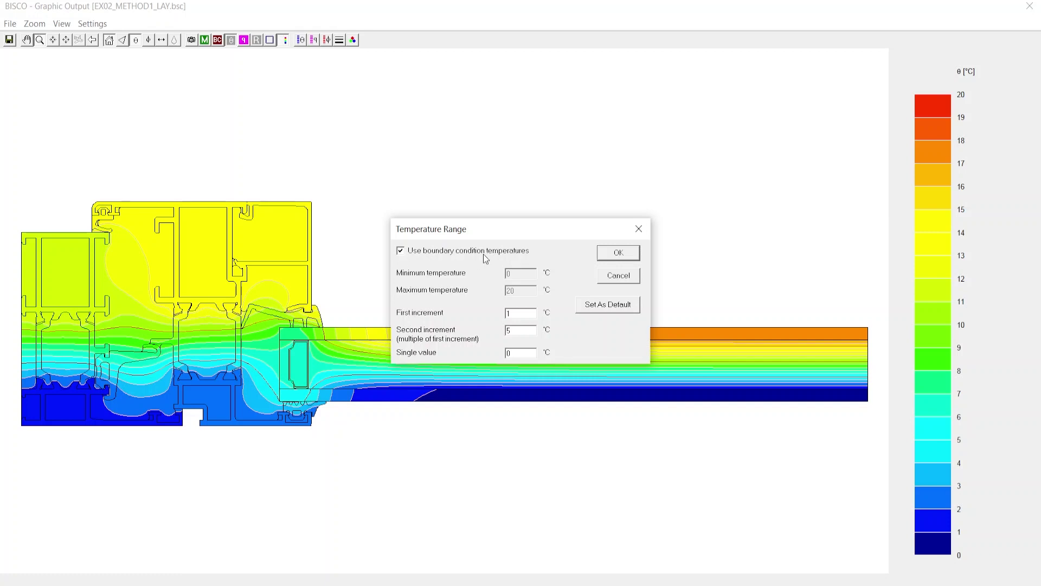
{"action": "left_click", "coordinate": [401, 252]}
{"action": "left_click", "coordinate": [516, 291]}
{"action": "left_click", "coordinate": [401, 251]}
{"action": "left_click", "coordinate": [622, 257]}
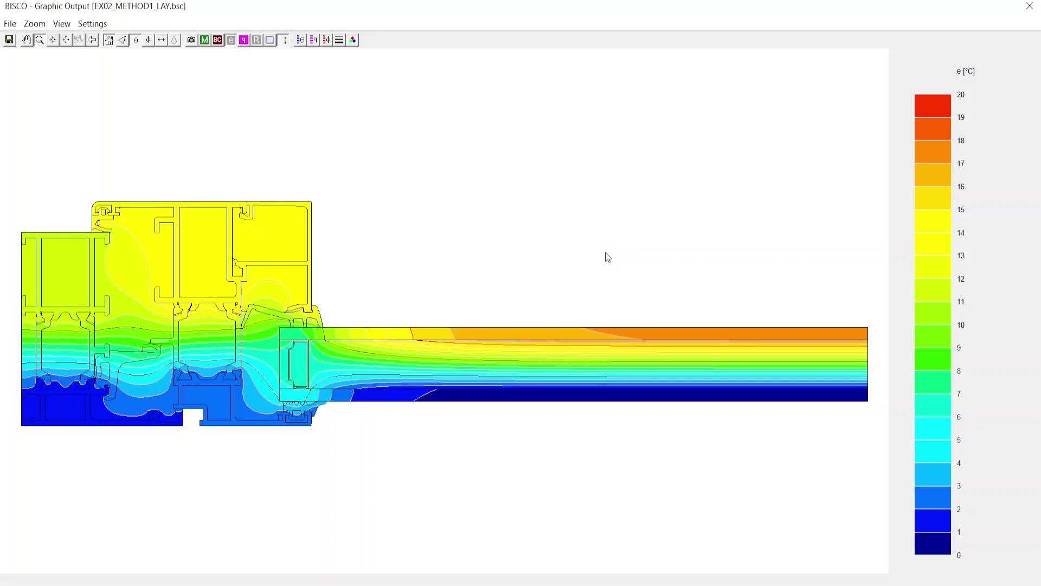
Remove the colour fill behind the isotherms and style the single value isotherm as a bright green line 3 pixels wide.
{"action": "left_click", "coordinate": [270, 40]}
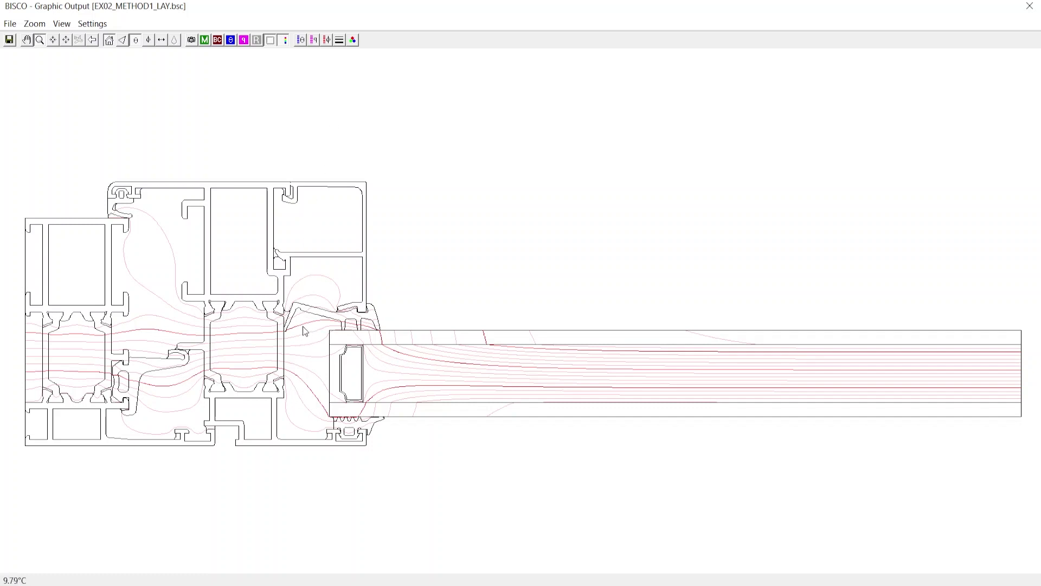
{"action": "left_click", "coordinate": [339, 43]}
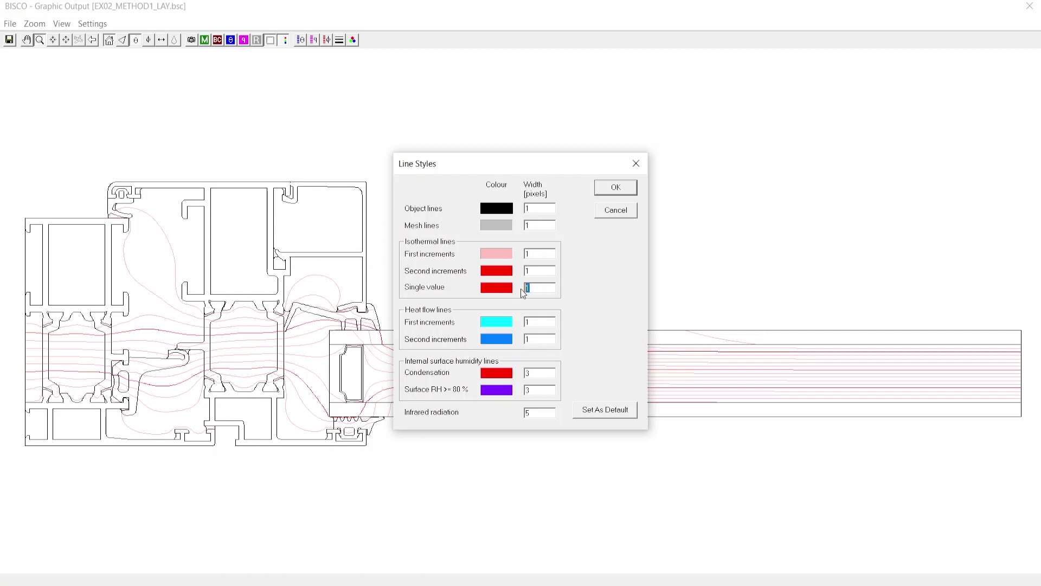
{"action": "type", "text": "3"}
{"action": "left_click", "coordinate": [500, 290]}
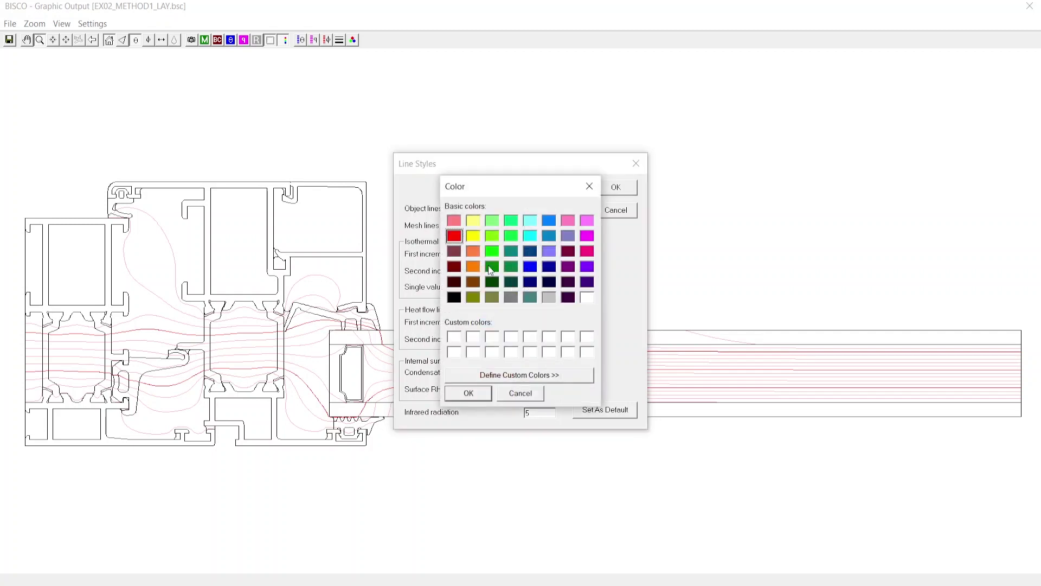
{"action": "left_click", "coordinate": [492, 251]}
{"action": "left_click", "coordinate": [469, 393]}
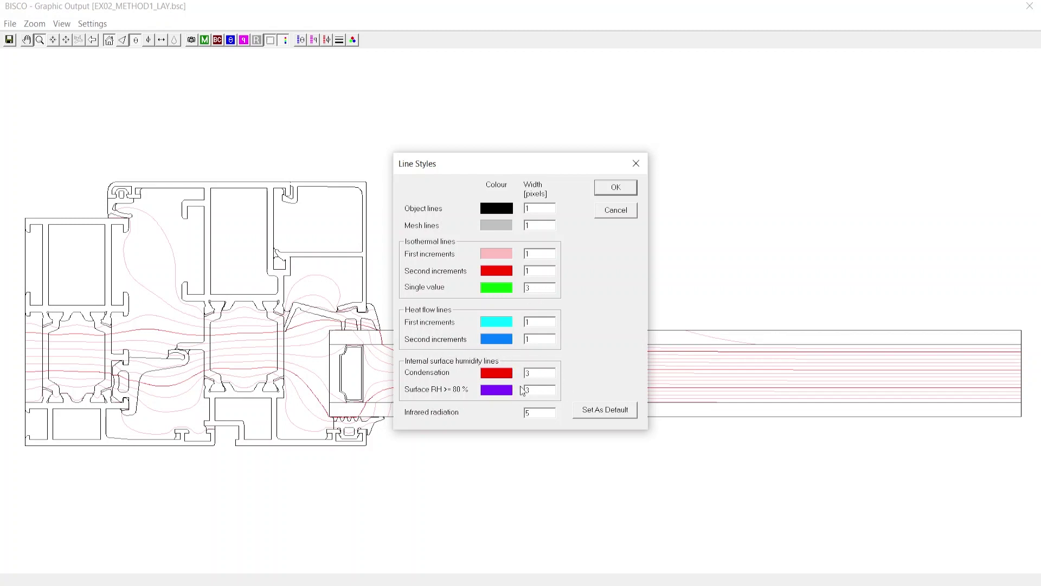
{"action": "left_click", "coordinate": [608, 186]}
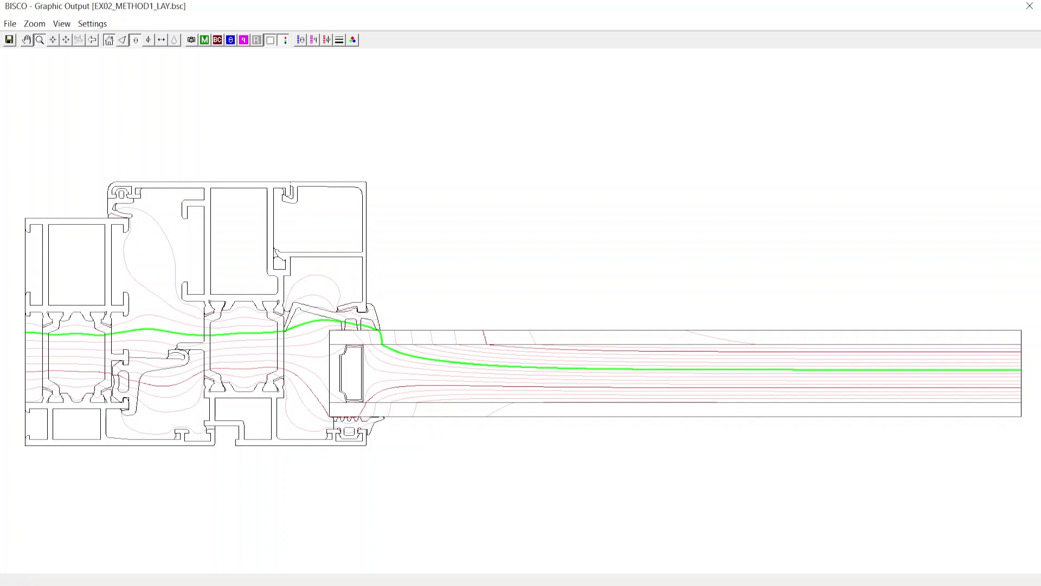
View the isotherms over the materials, the numbered bitmap colours and the boundary conditions in turn.
{"action": "left_click", "coordinate": [205, 40]}
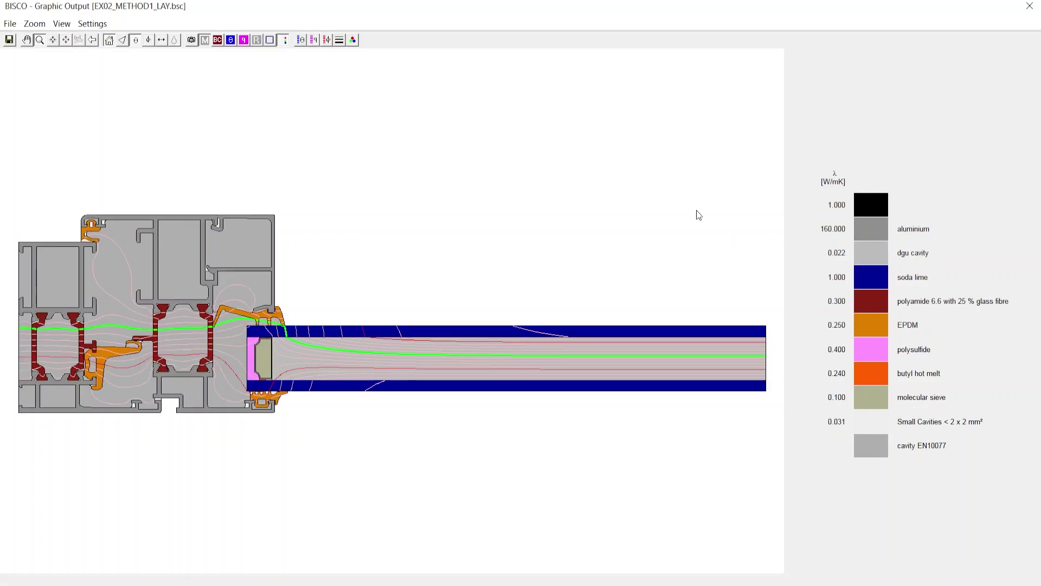
{"action": "left_click", "coordinate": [191, 40]}
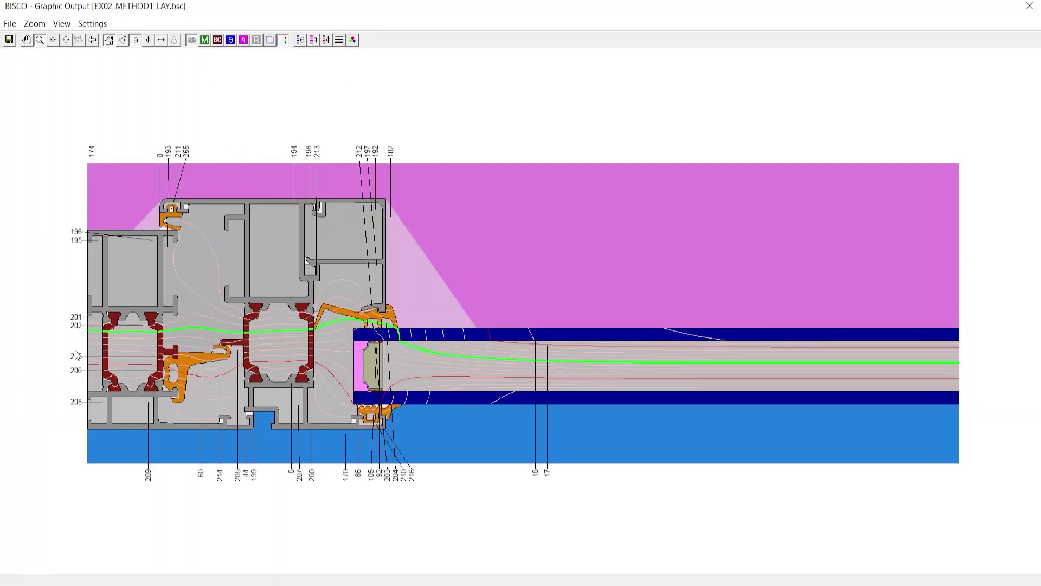
{"action": "left_click", "coordinate": [218, 40]}
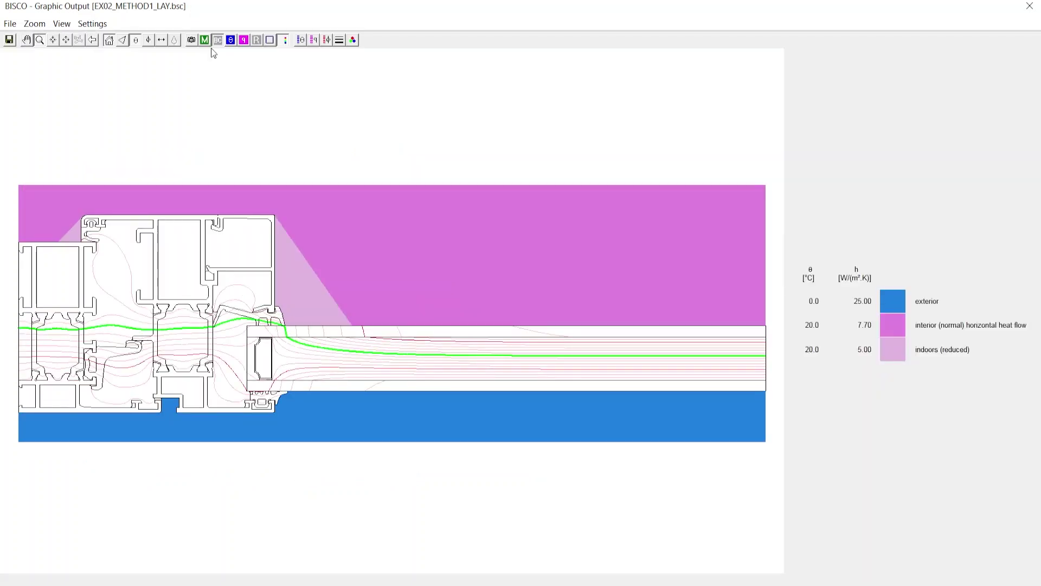
Replace the isotherms with the heat flow lines and examine them up close in the upper part of the frame.
{"action": "left_click", "coordinate": [136, 40]}
{"action": "left_click", "coordinate": [148, 39]}
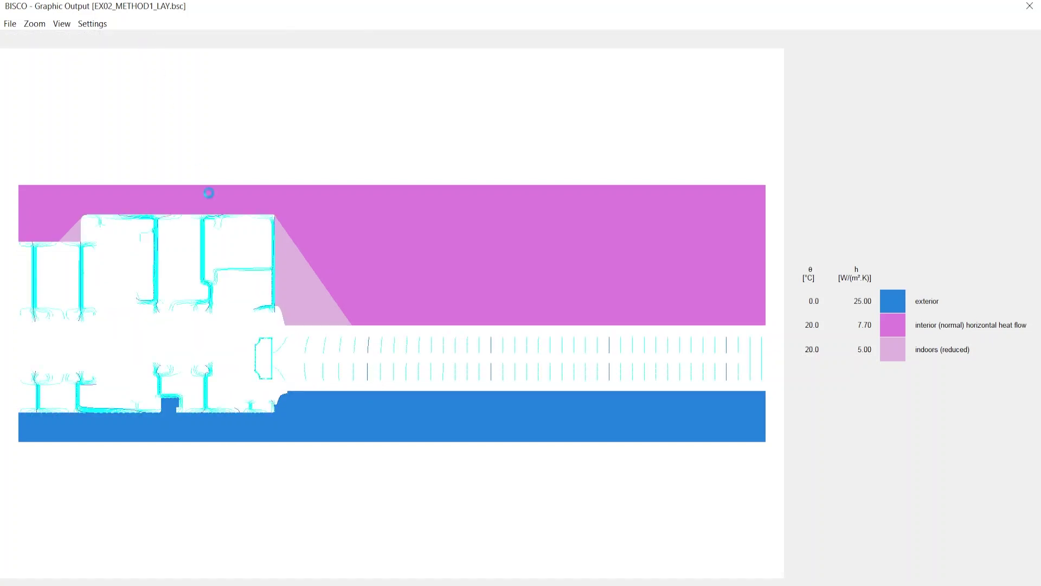
{"action": "left_click_drag", "start_coordinate": [174, 146], "coordinate": [304, 314]}
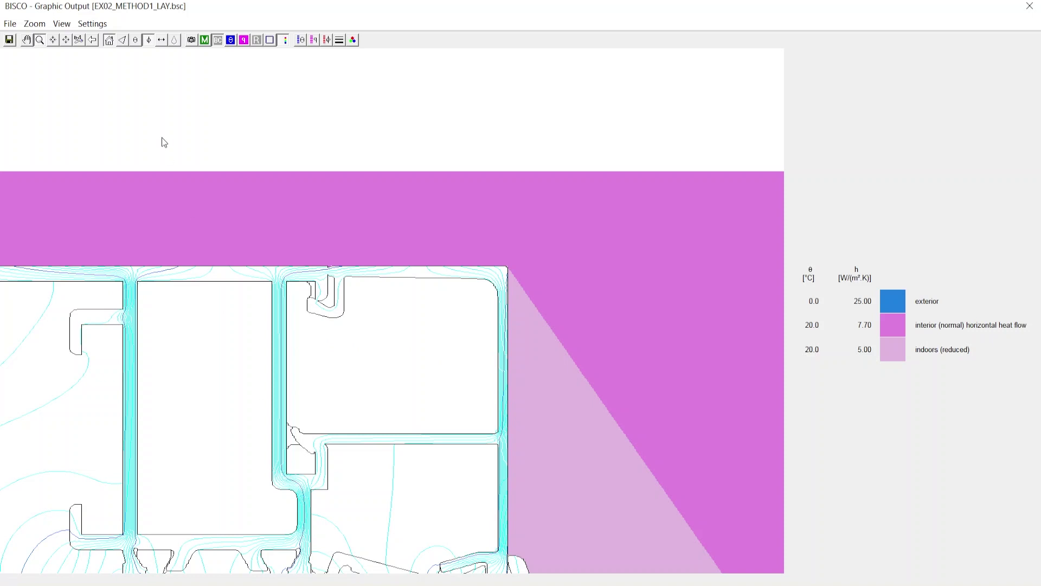
{"action": "left_click", "coordinate": [80, 40]}
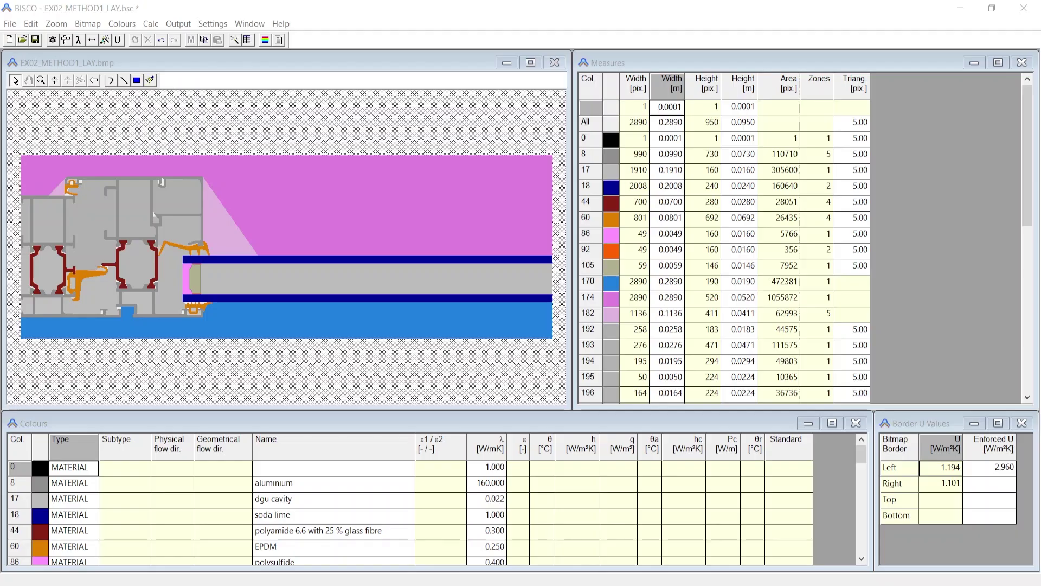
Enable the internal surface relative humidity output with an inside zone RH of 60 % and recalculate the model.
{"action": "left_click", "coordinate": [31, 24]}
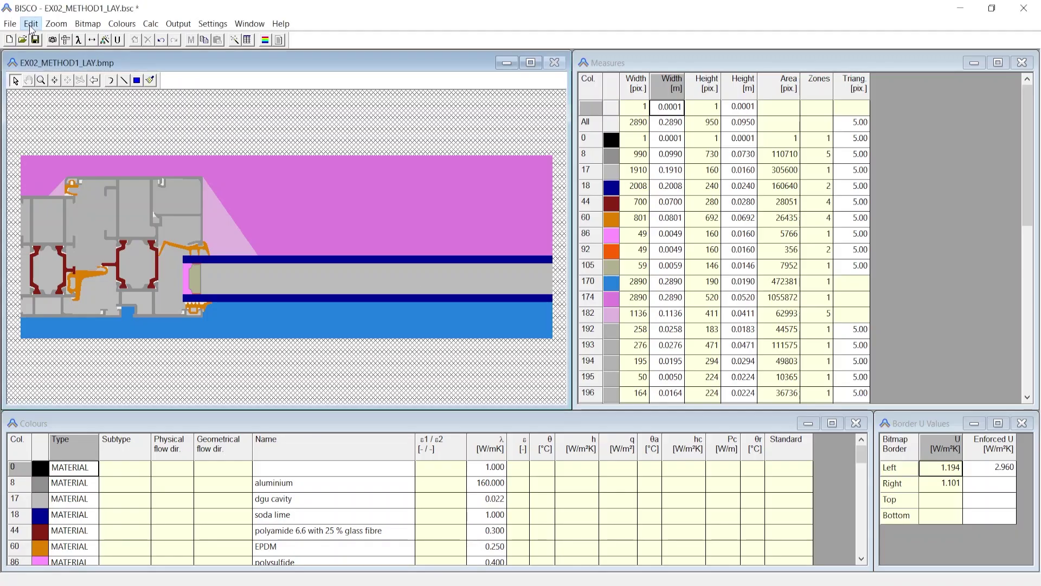
{"action": "left_click", "coordinate": [72, 148]}
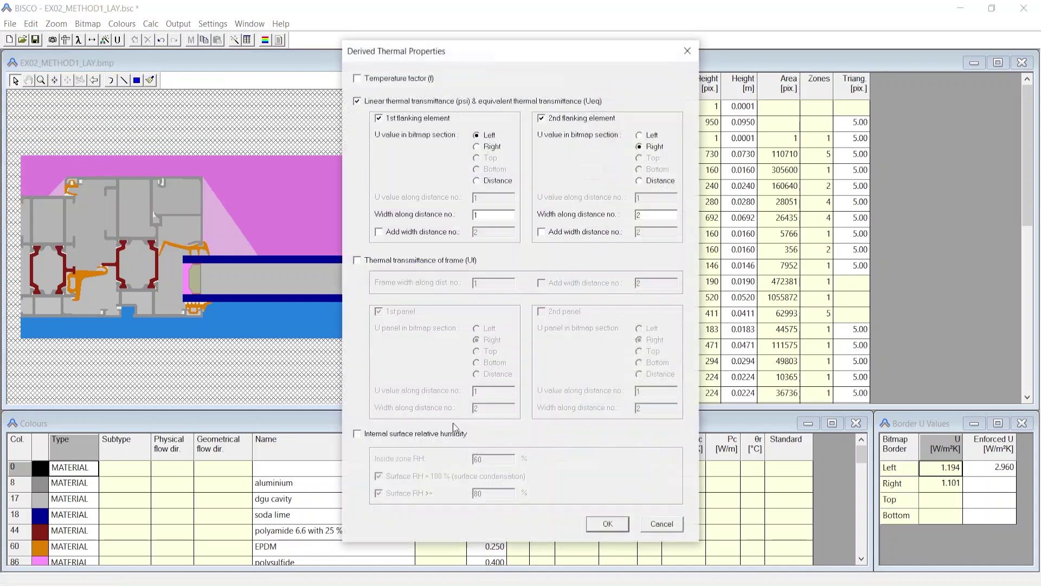
{"action": "left_click", "coordinate": [386, 438]}
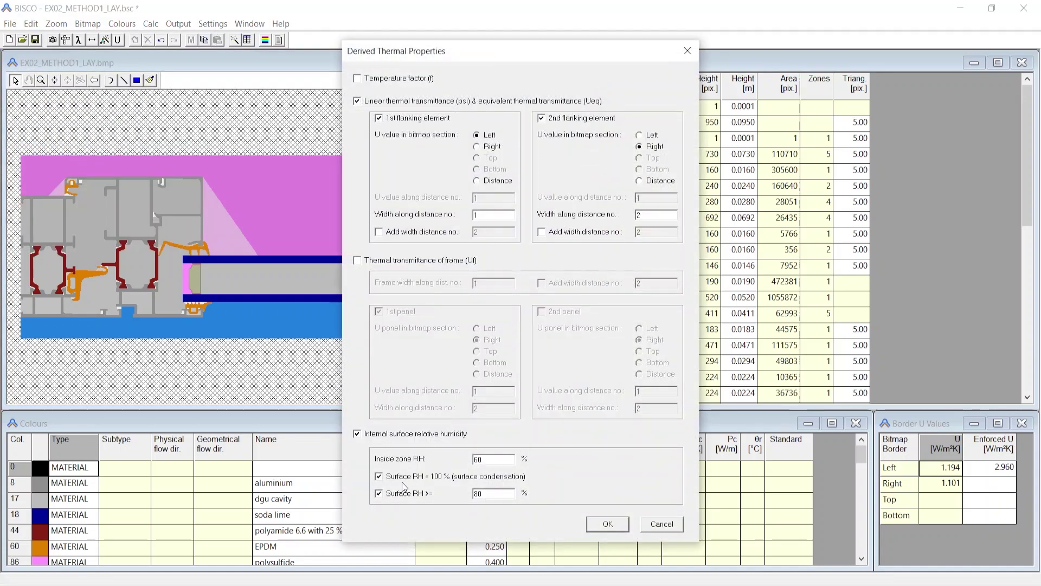
{"action": "left_click", "coordinate": [488, 462]}
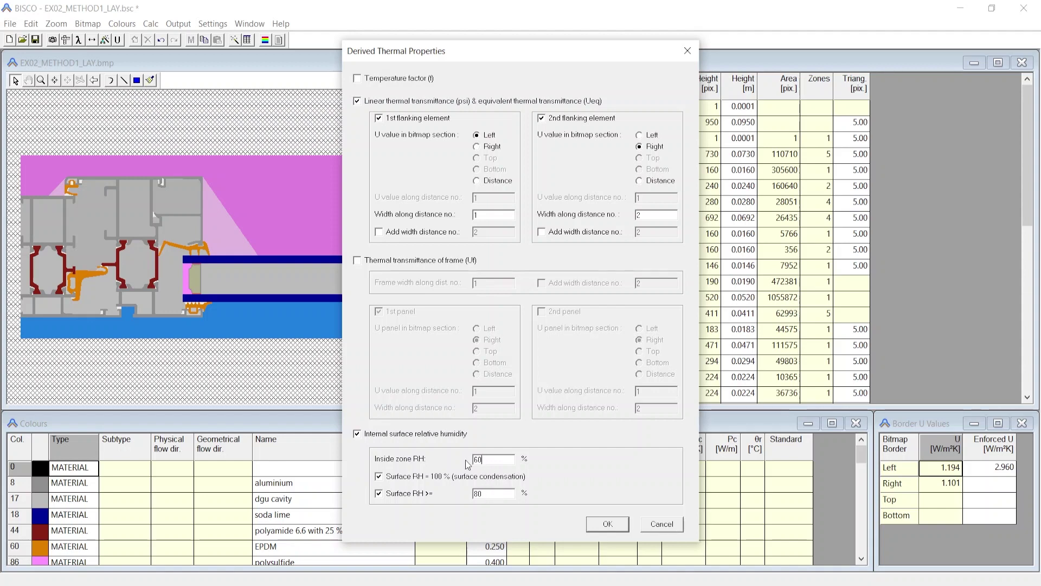
{"action": "left_click", "coordinate": [592, 525]}
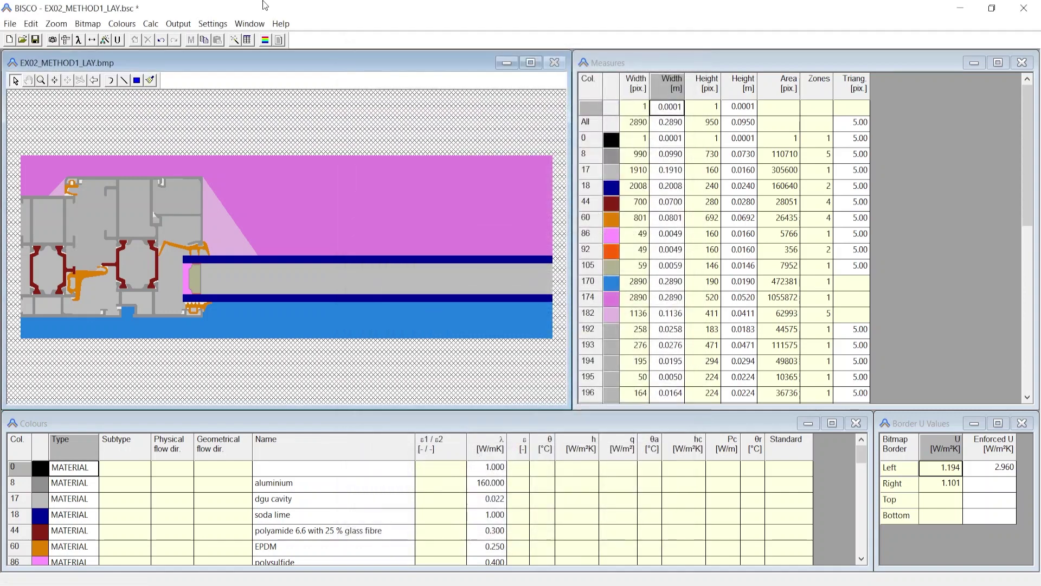
{"action": "left_click", "coordinate": [234, 41]}
{"action": "left_click", "coordinate": [455, 335]}
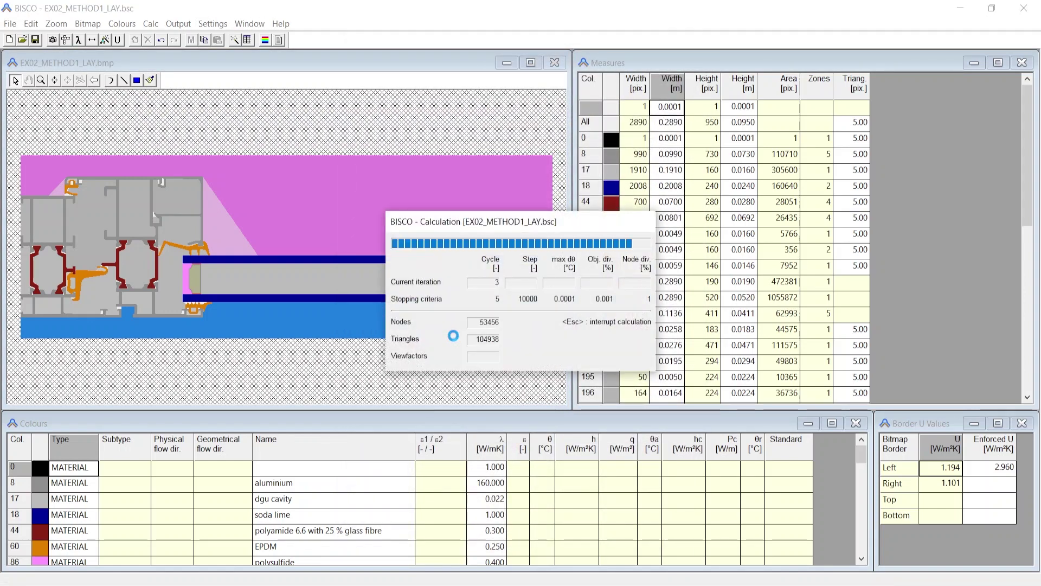
Display the internal surface humidity lines in the graphic output and check the line styles for condensation and surface RH.
{"action": "left_click", "coordinate": [265, 41]}
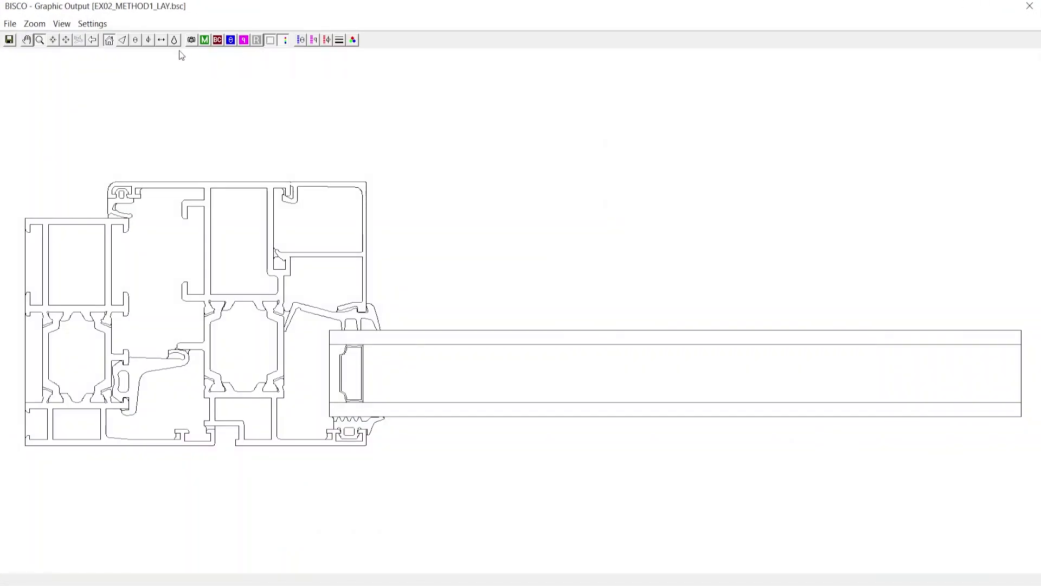
{"action": "left_click", "coordinate": [175, 39]}
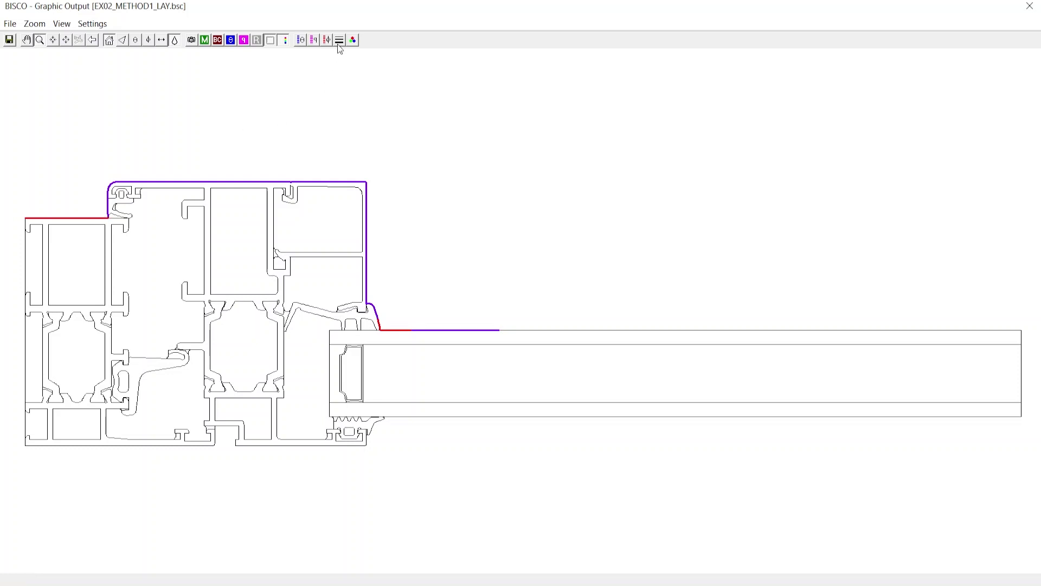
{"action": "left_click", "coordinate": [340, 41]}
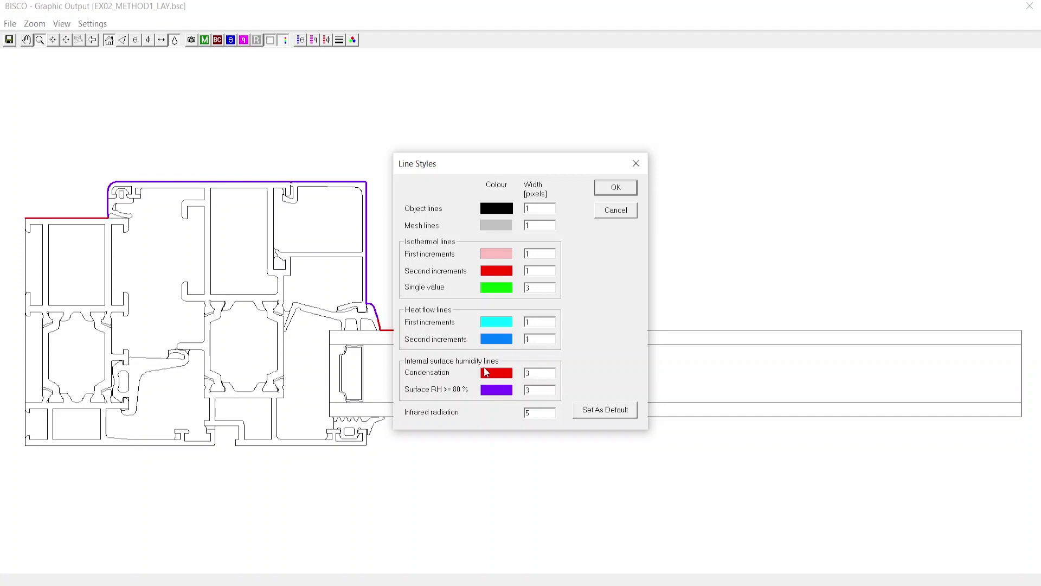
{"action": "left_click", "coordinate": [615, 187]}
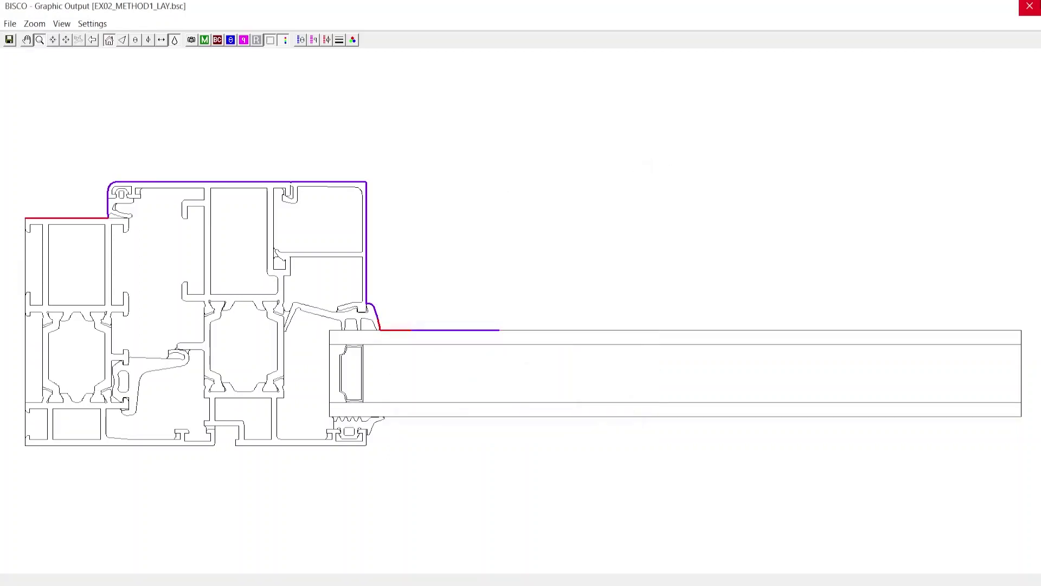
{"action": "left_click", "coordinate": [1030, 6]}
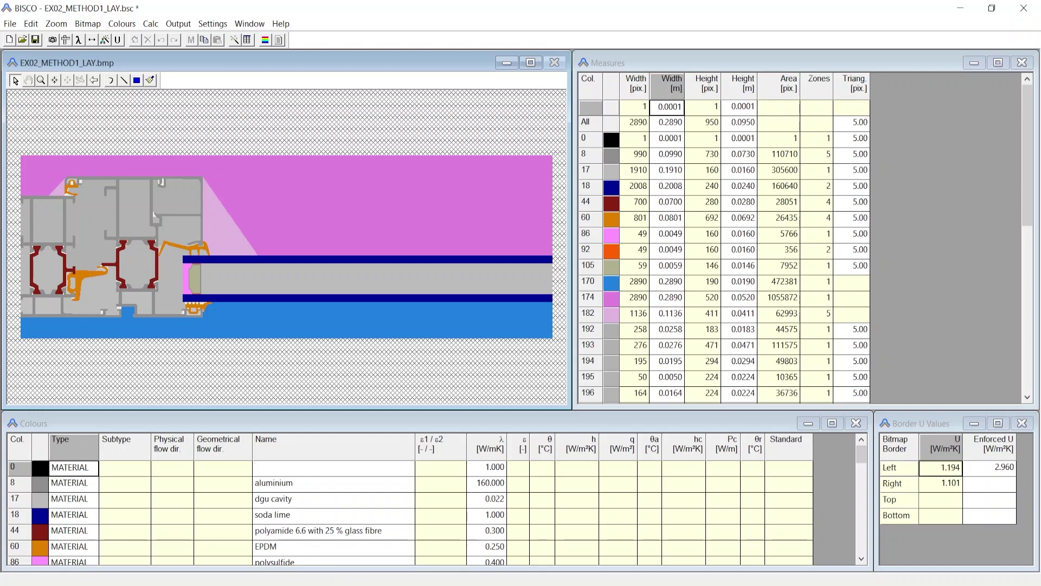
Open the text output and read through the input data tables of measures, colour types and thermal properties.
{"action": "left_click", "coordinate": [278, 40]}
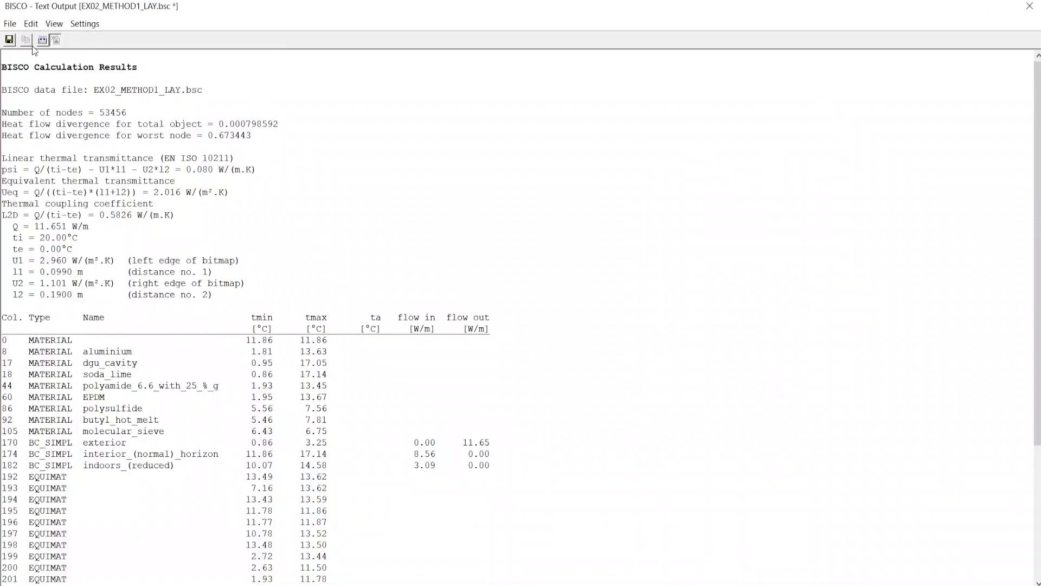
{"action": "scroll", "coordinate": [45, 76], "scroll_direction": "up", "scroll_amount": 20}
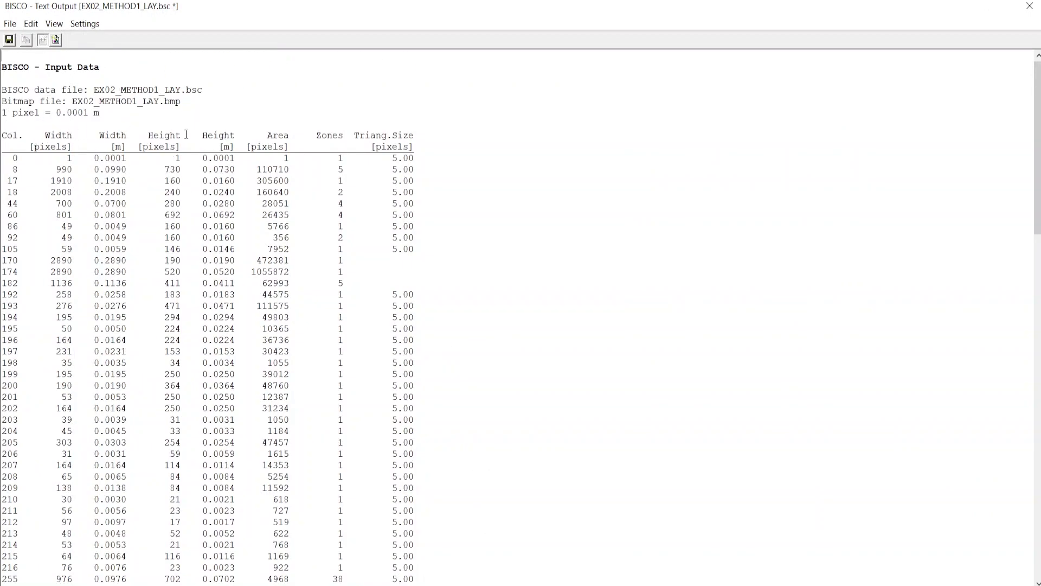
{"action": "scroll", "coordinate": [202, 296], "scroll_direction": "down", "scroll_amount": 10}
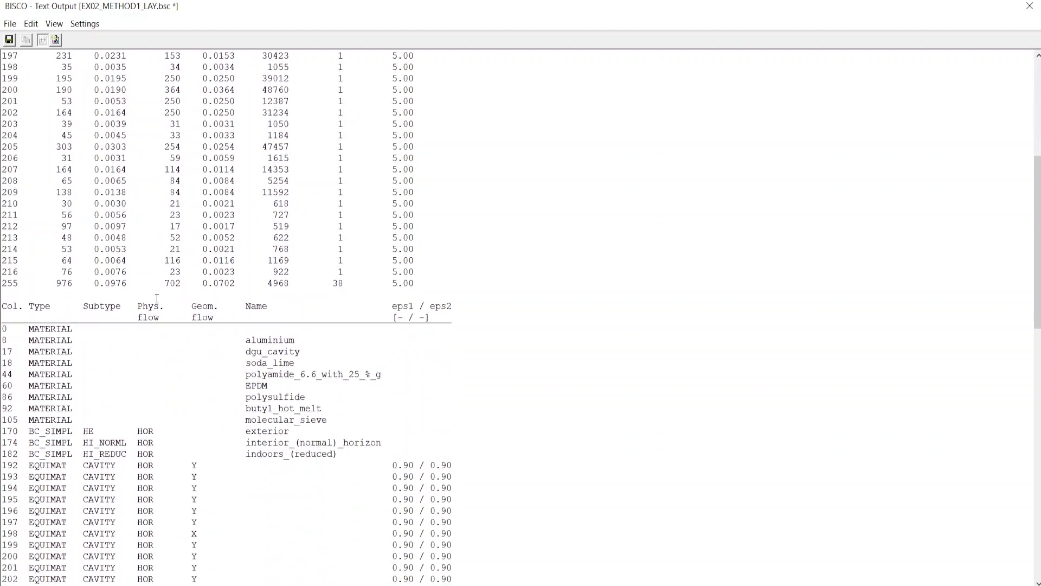
{"action": "scroll", "coordinate": [42, 369], "scroll_direction": "down", "scroll_amount": 15}
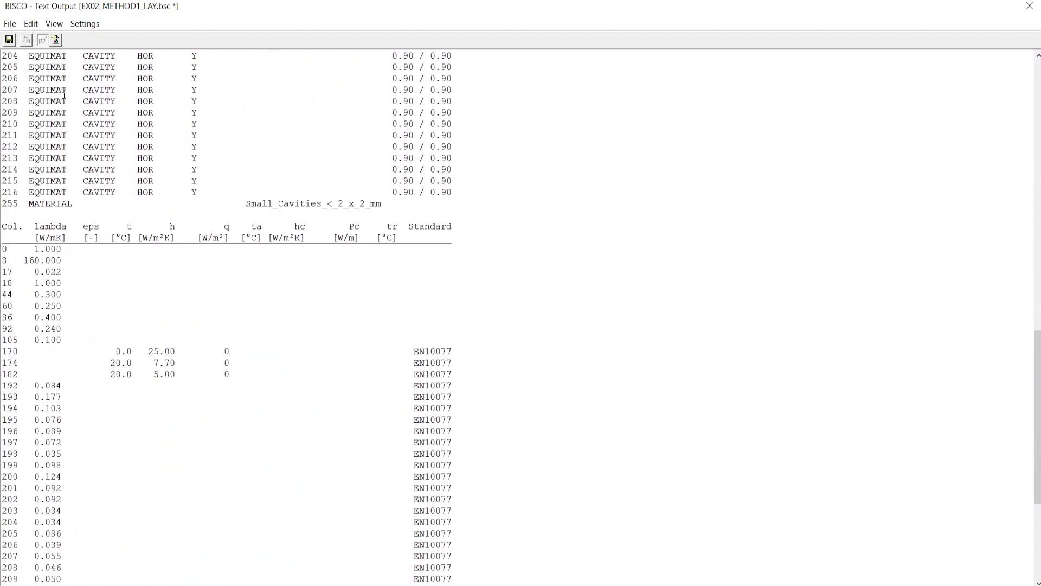
Examine the calculation results in the text output, including the number of nodes, thermal transmittances, heat flow and temperatures per colour.
{"action": "left_click", "coordinate": [58, 45]}
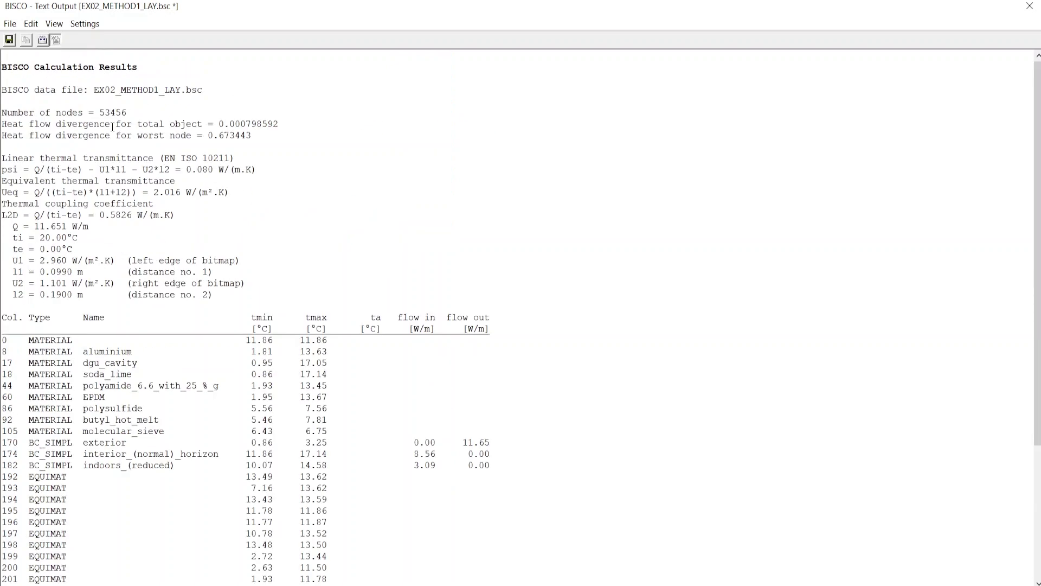
{"action": "left_click_drag", "start_coordinate": [102, 109], "coordinate": [126, 109]}
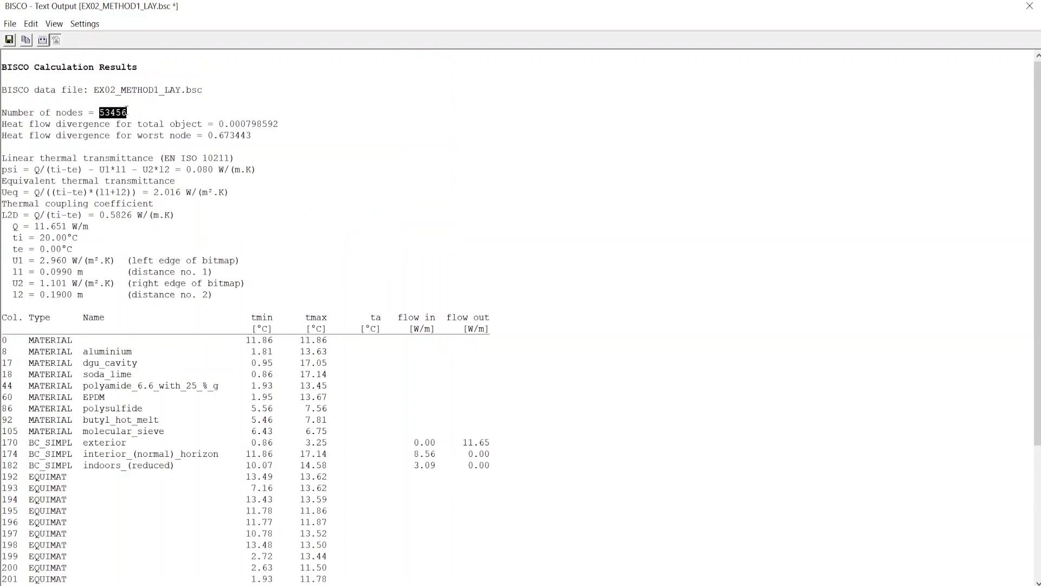
{"action": "left_click", "coordinate": [154, 216]}
{"action": "left_click_drag", "start_coordinate": [68, 226], "coordinate": [37, 233]}
{"action": "left_click", "coordinate": [56, 262]}
{"action": "scroll", "coordinate": [284, 508], "scroll_direction": "down", "scroll_amount": 2}
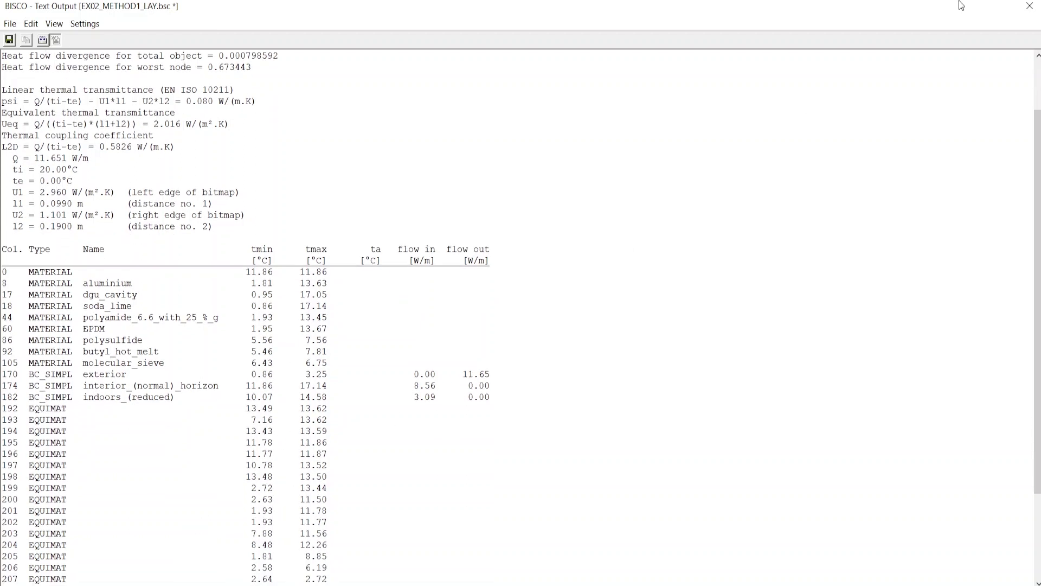
{"action": "left_click", "coordinate": [1029, 5]}
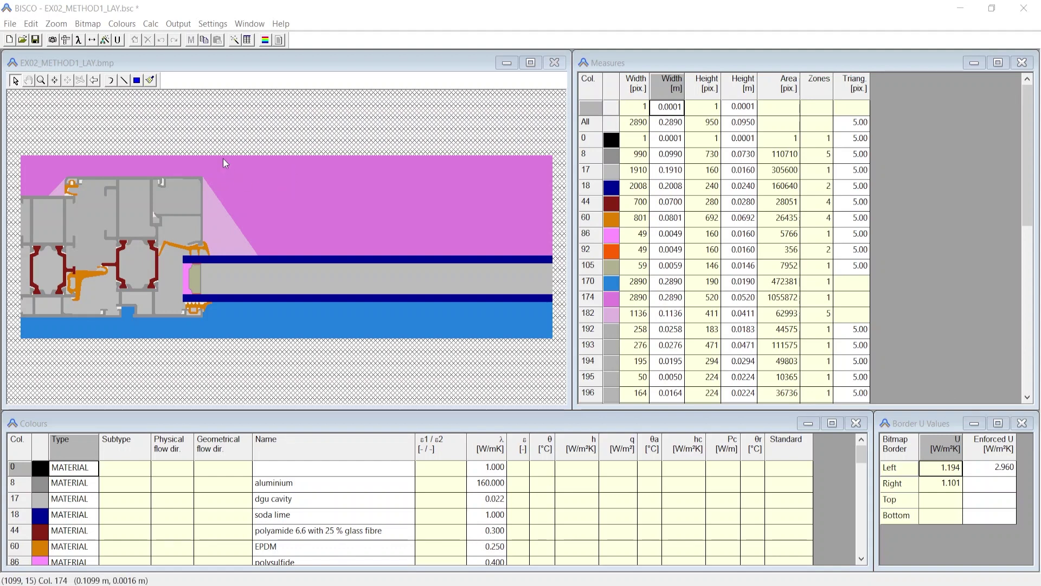
In the graphic report definition, turn on flow lines for image 1 and the legend for image 3.
{"action": "left_click", "coordinate": [31, 25]}
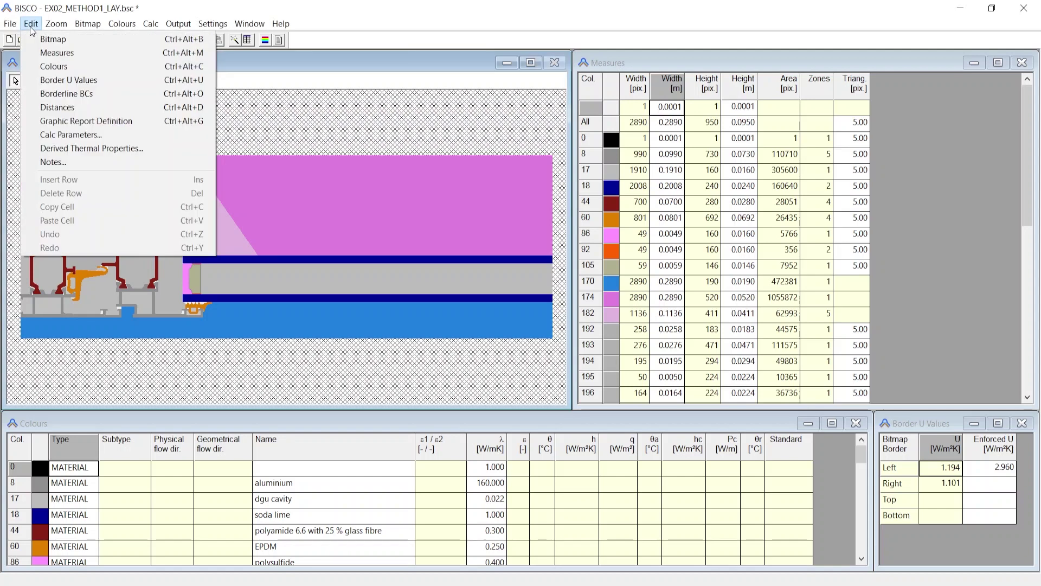
{"action": "left_click", "coordinate": [77, 125]}
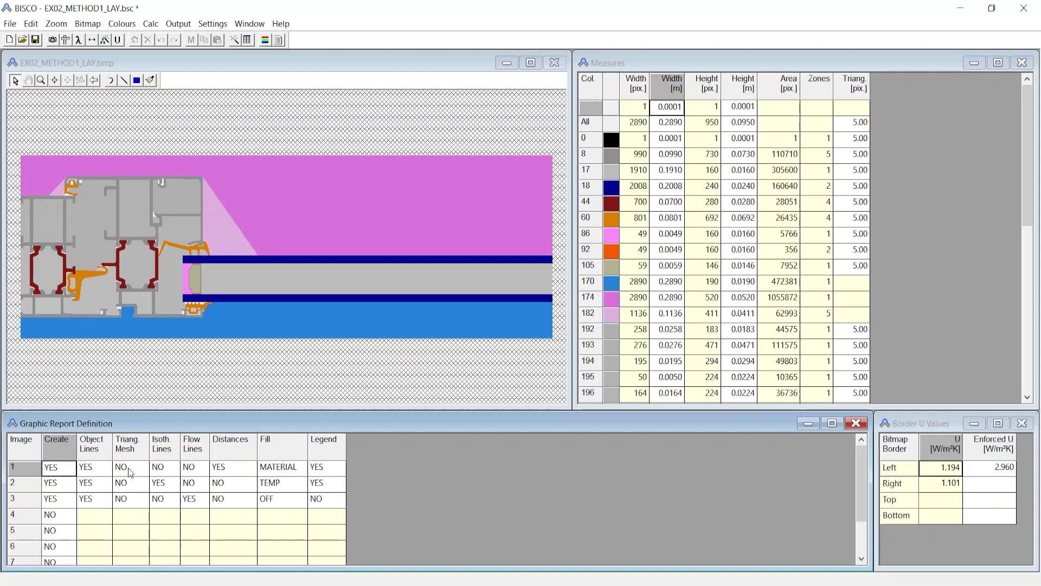
{"action": "double_click", "coordinate": [196, 470]}
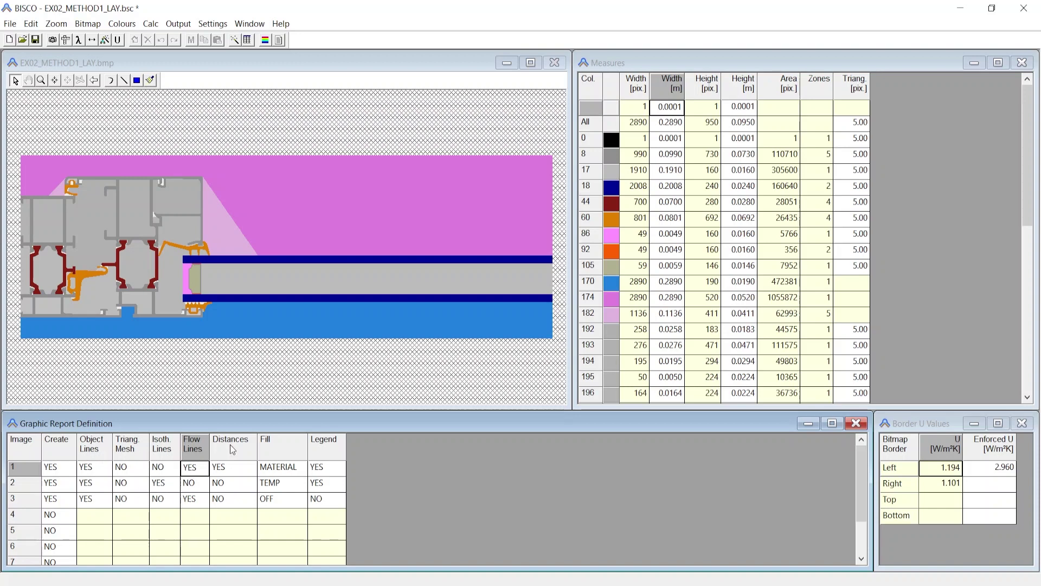
{"action": "left_click", "coordinate": [316, 502]}
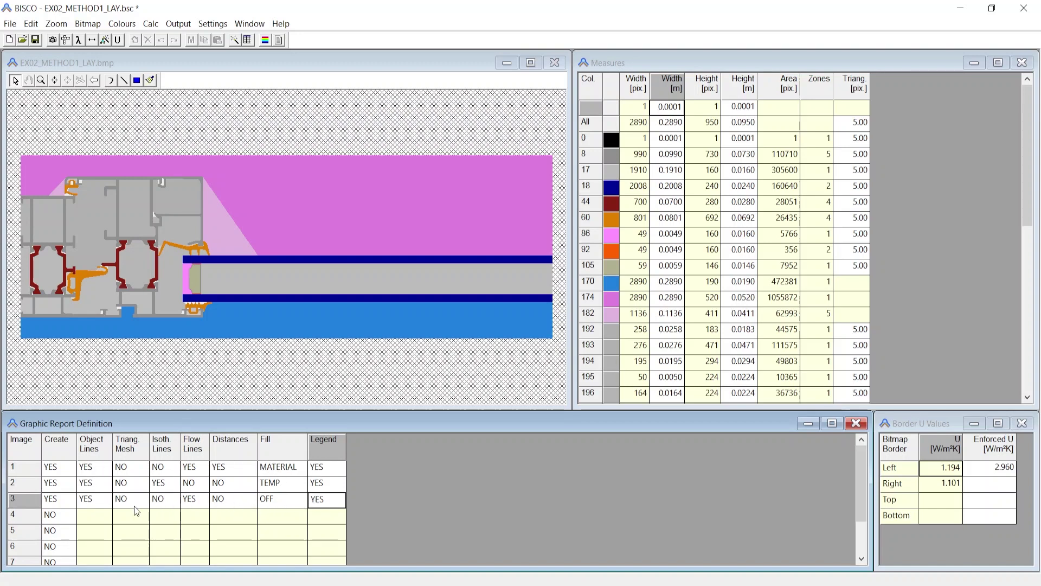
Add image 4 to the graphic report definition with its fill set to BITMAP.
{"action": "left_click", "coordinate": [69, 520]}
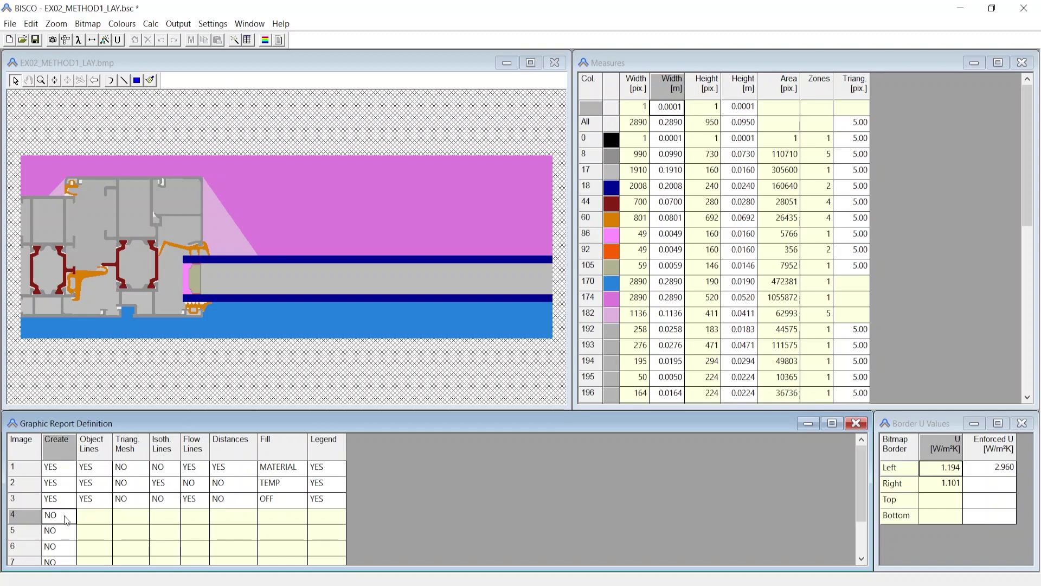
{"action": "left_click", "coordinate": [65, 520]}
{"action": "left_click", "coordinate": [268, 519]}
{"action": "left_click", "coordinate": [268, 520]}
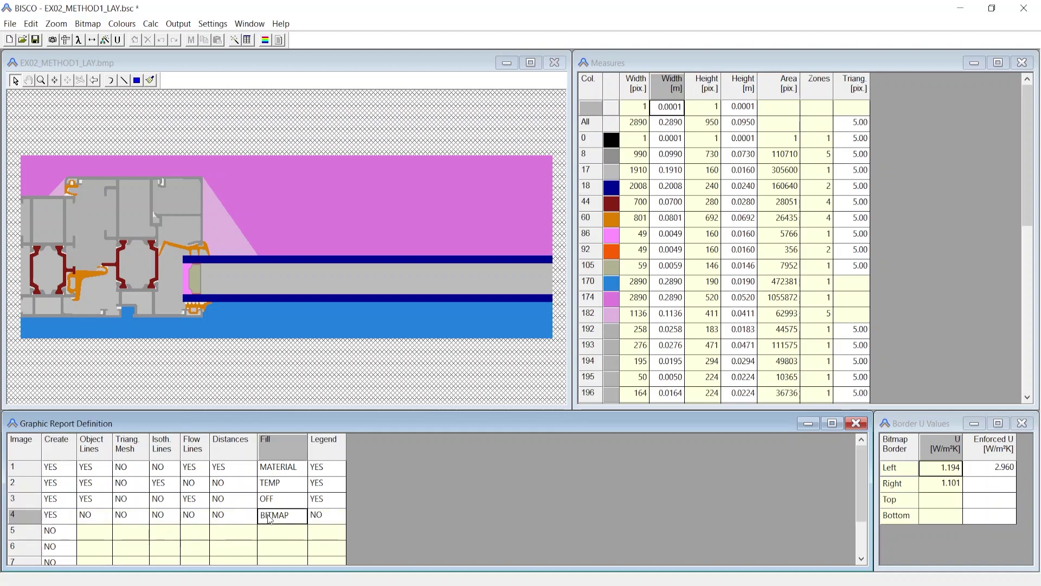
Generate the report output and load EX02_METHOD1_LAY.bri into the Word document EX02_METHOD1_LAY_report, accepting it as a trusted document.
{"action": "left_click", "coordinate": [248, 40]}
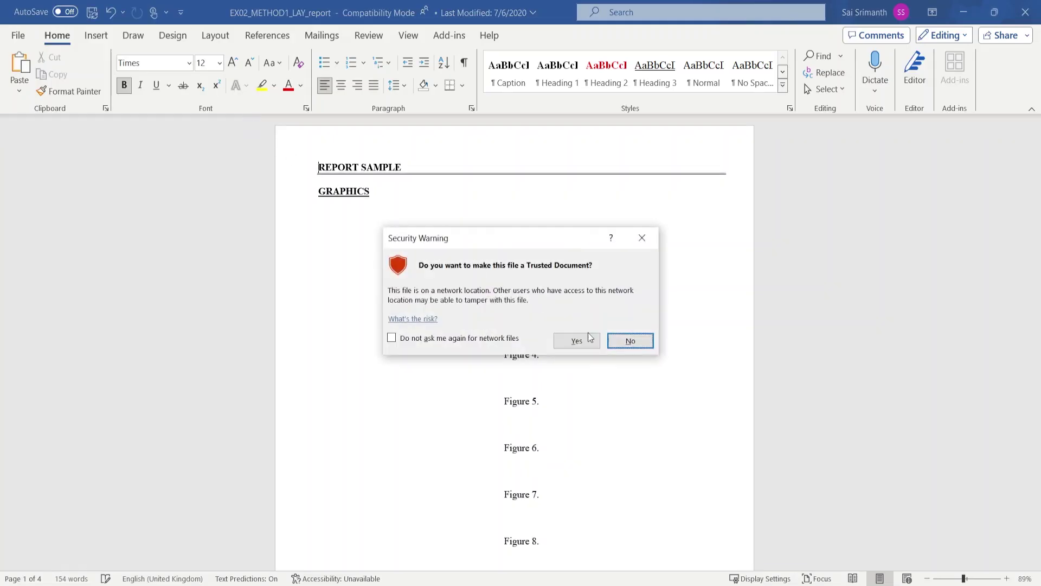
{"action": "left_click", "coordinate": [578, 340]}
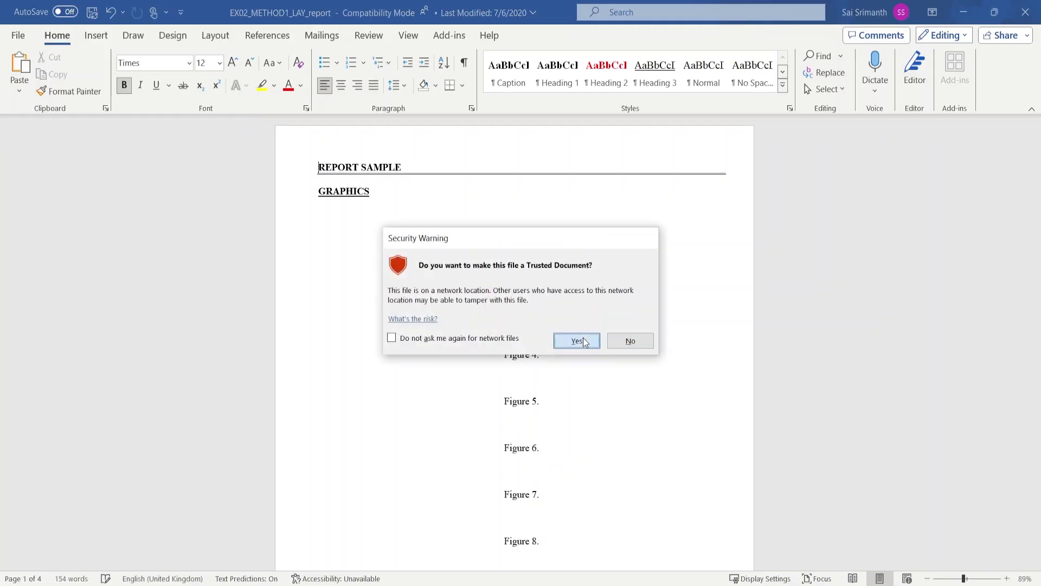
{"action": "left_click", "coordinate": [448, 37]}
{"action": "left_click", "coordinate": [50, 61]}
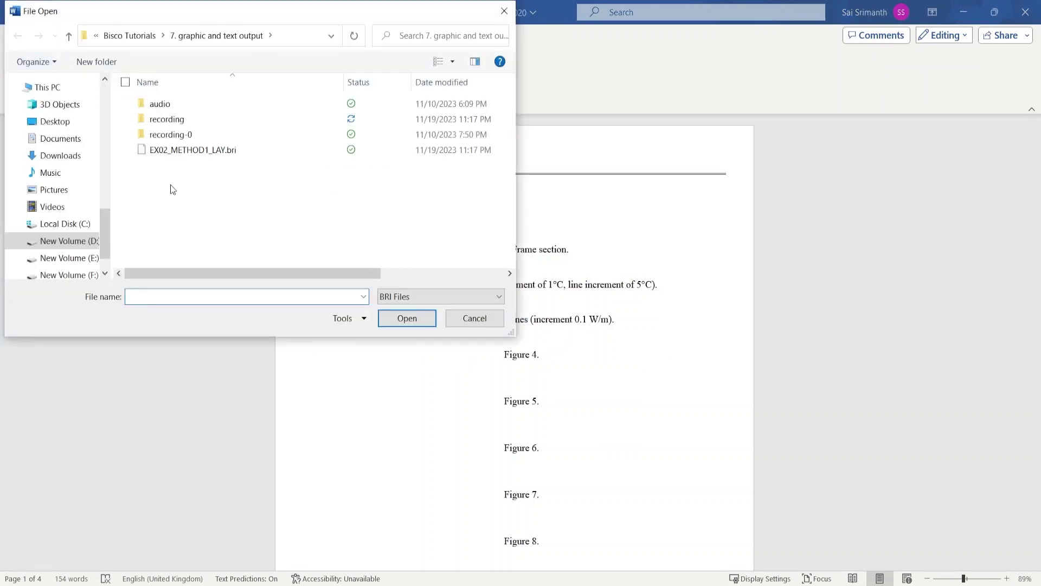
{"action": "left_click", "coordinate": [195, 150]}
{"action": "left_click", "coordinate": [407, 318]}
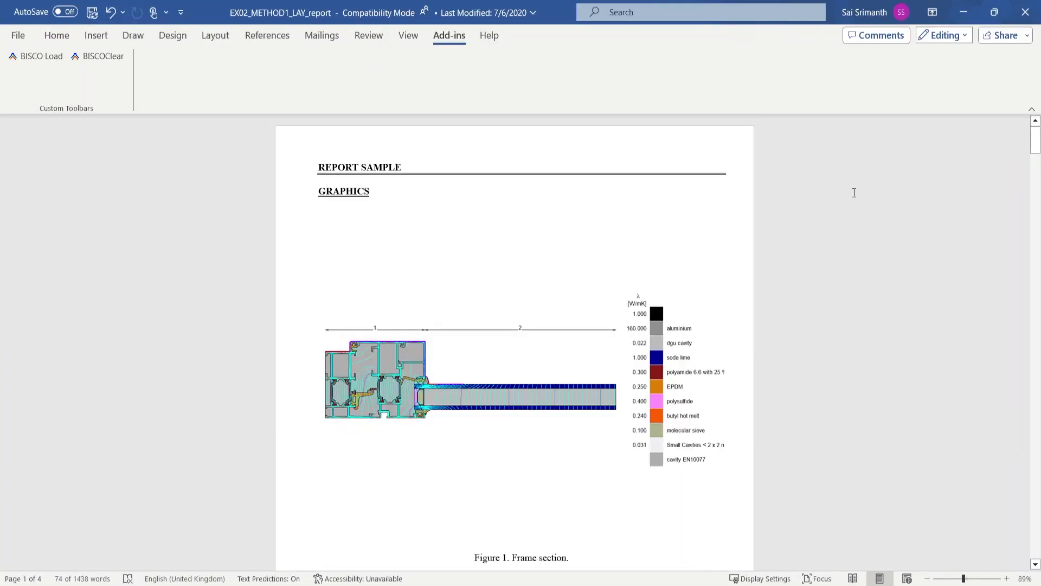
Review the Word report's figures, input tables and main results.
{"action": "scroll", "coordinate": [854, 193], "scroll_direction": "down", "scroll_amount": 10}
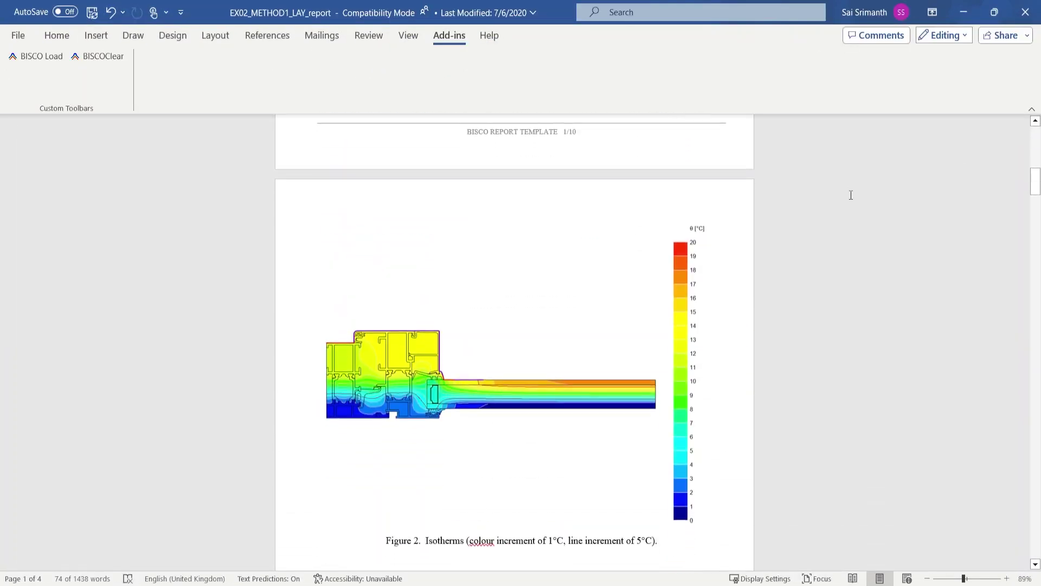
{"action": "scroll", "coordinate": [851, 195], "scroll_direction": "down", "scroll_amount": 10}
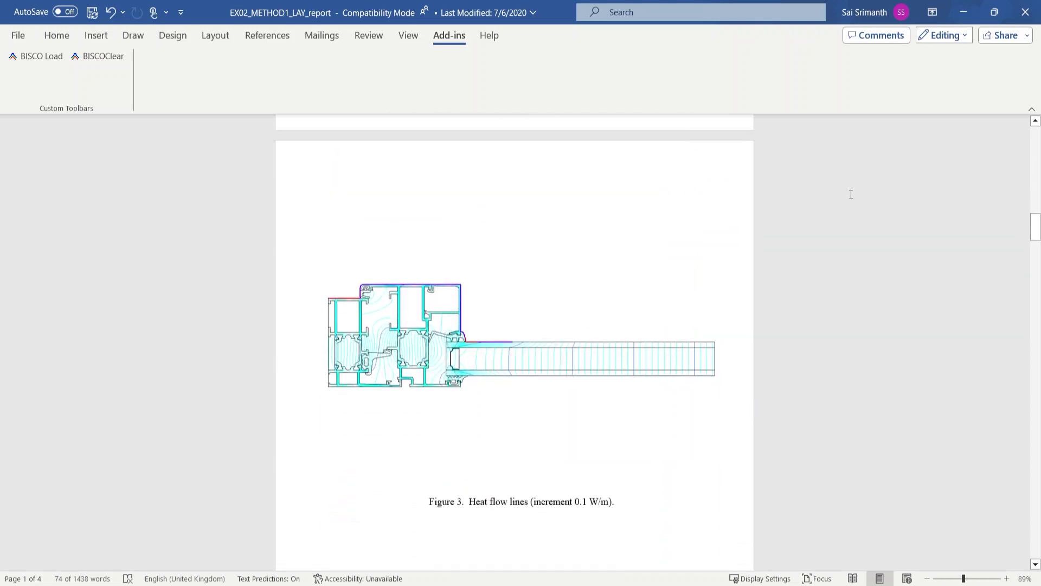
{"action": "scroll", "coordinate": [851, 194], "scroll_direction": "down", "scroll_amount": 10}
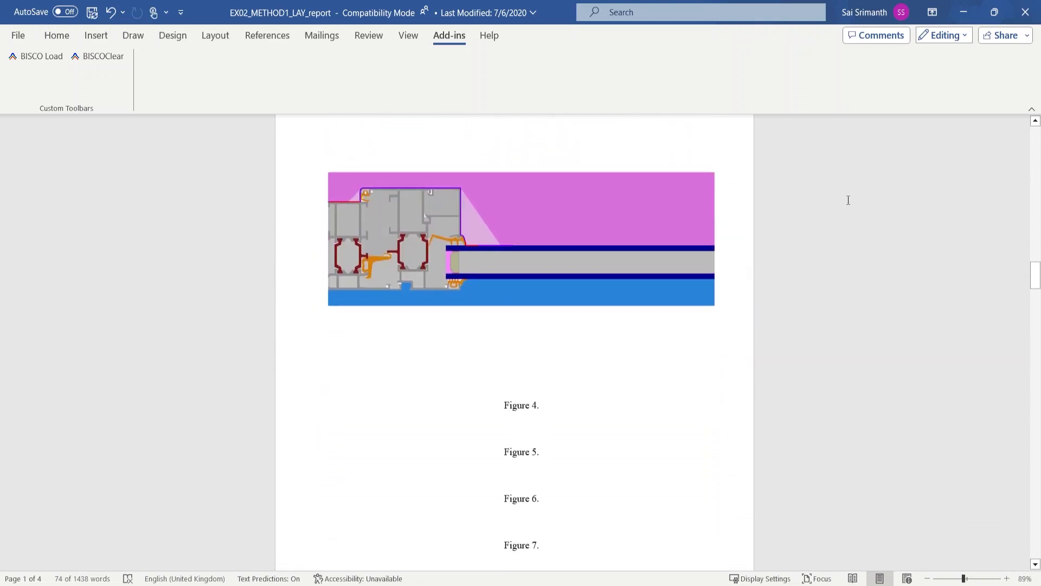
{"action": "scroll", "coordinate": [850, 199], "scroll_direction": "down", "scroll_amount": 10}
{"action": "scroll", "coordinate": [850, 198], "scroll_direction": "down", "scroll_amount": 12}
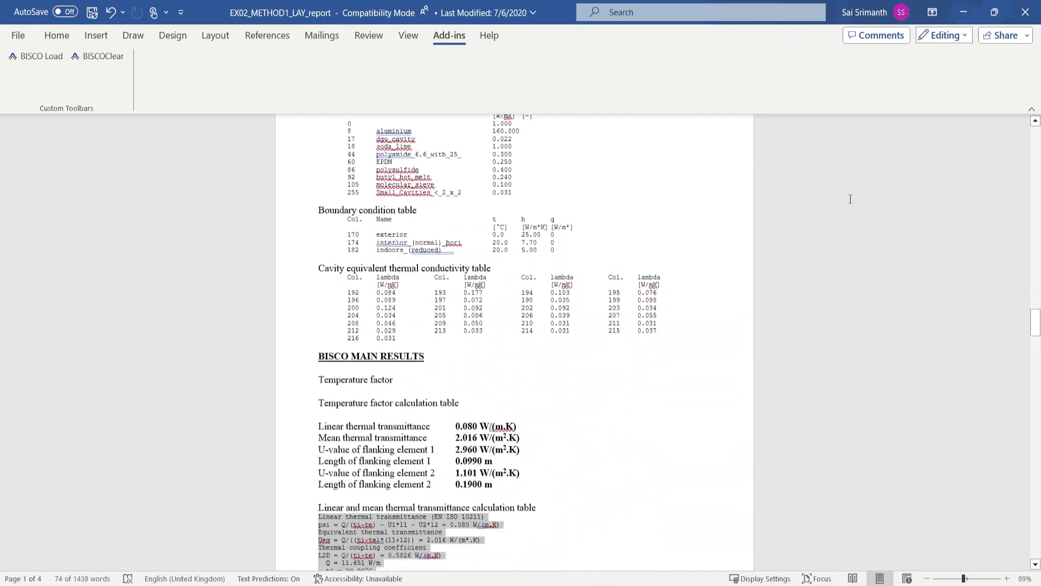